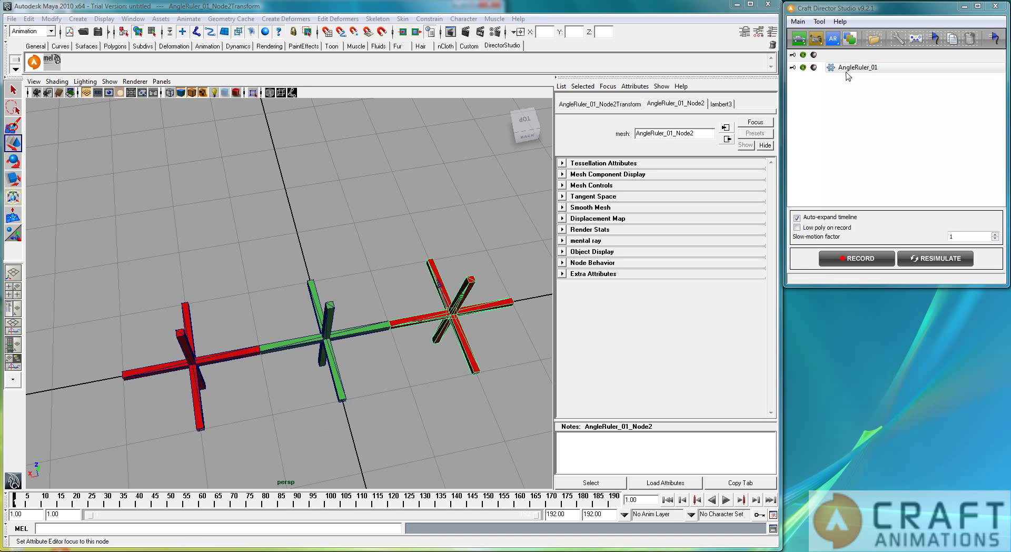
# Orbit around the angle ruler and select its left, right and middle crosses in turn.
pyautogui.keyDown('alt'); pyautogui.moveTo(401, 270); pyautogui.dragTo(374, 371); pyautogui.keyUp('alt')
pyautogui.keyDown('alt'); pyautogui.moveTo(363, 367); pyautogui.dragTo(435, 316, button='middle'); pyautogui.keyUp('alt')
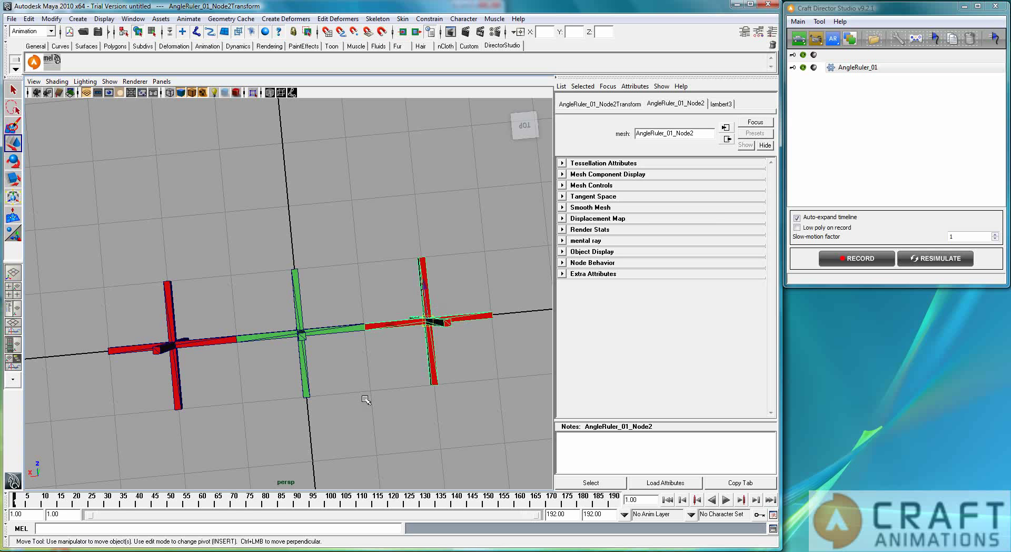
pyautogui.keyDown('alt'); pyautogui.moveTo(361, 401); pyautogui.dragTo(355, 381); pyautogui.keyUp('alt')
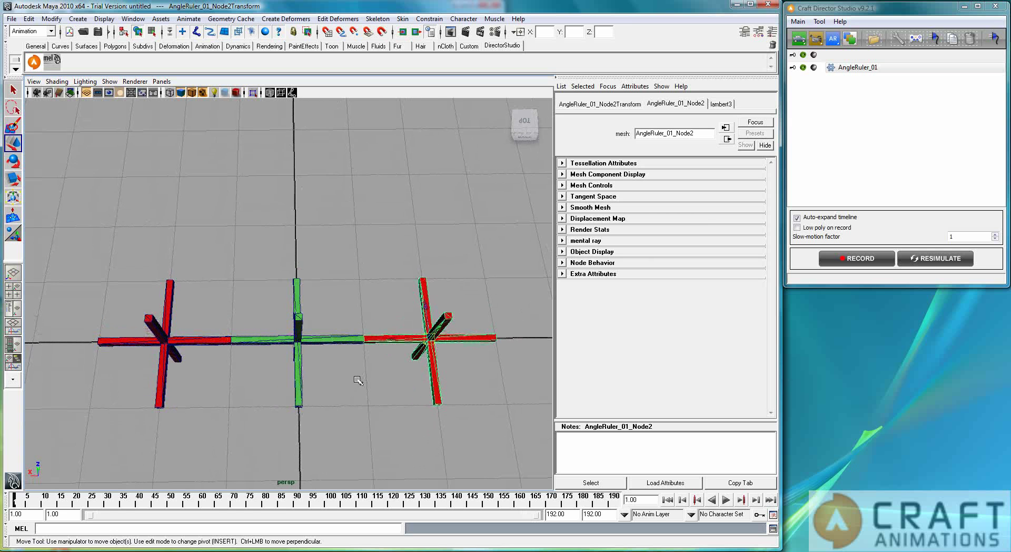
pyautogui.click(175, 338)
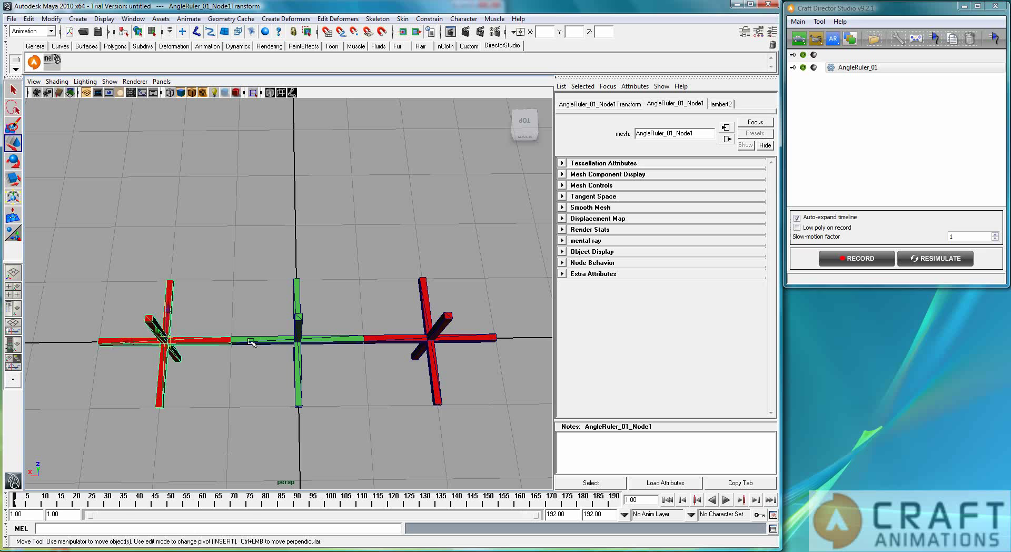
pyautogui.click(429, 338)
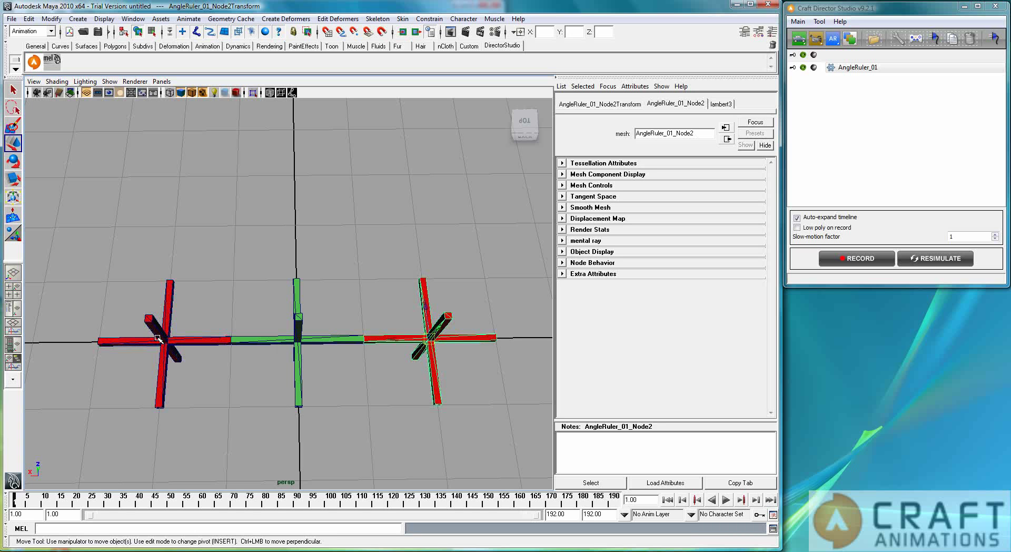
pyautogui.click(158, 339)
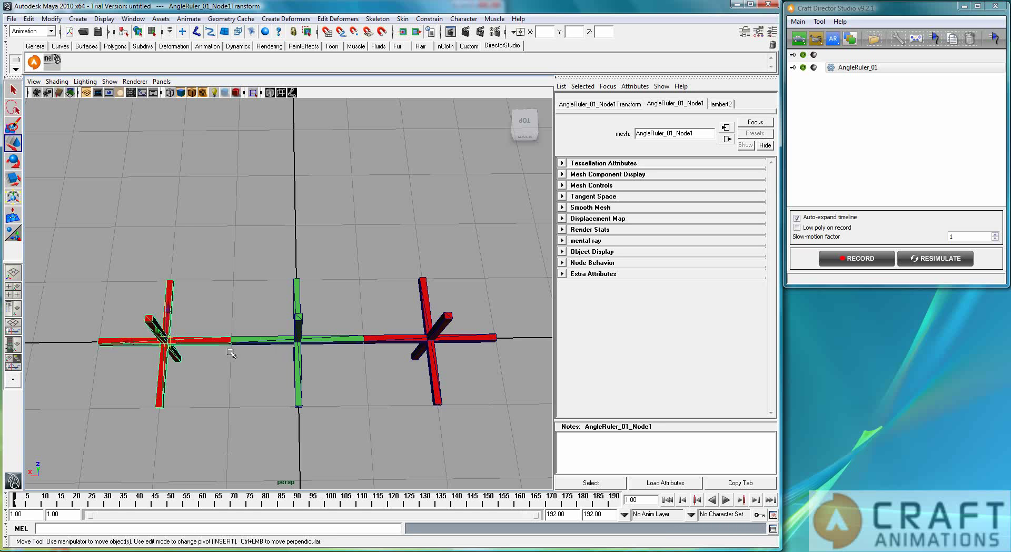
pyautogui.click(433, 346)
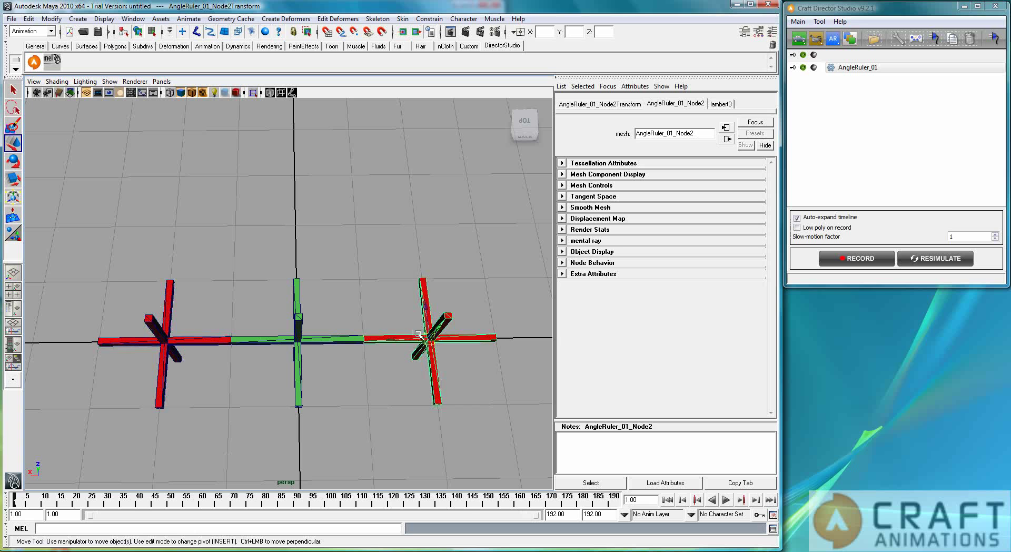
pyautogui.click(296, 341)
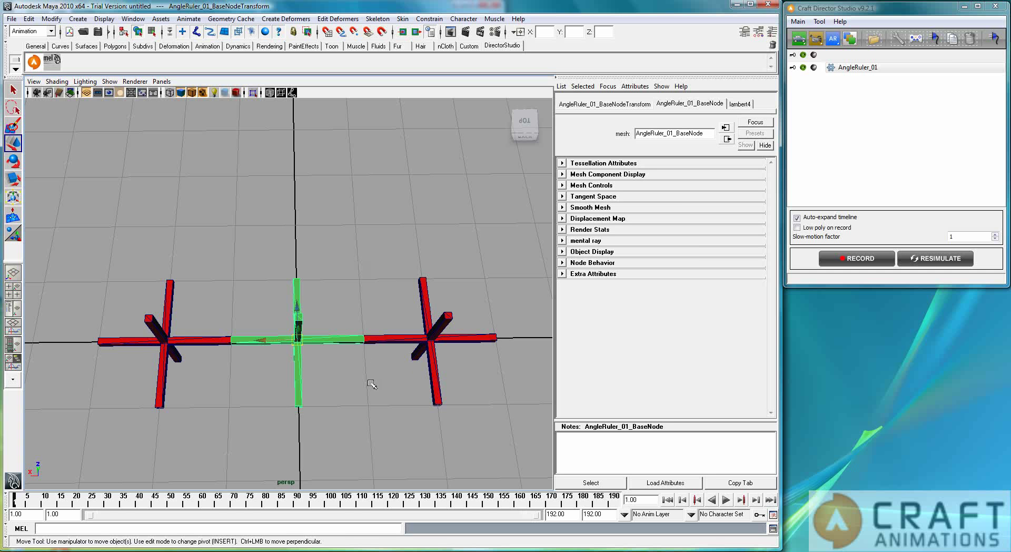
# Zoom in on the crosses from an angled view and select the right red cross, Node2.
pyautogui.keyDown('alt'); pyautogui.moveTo(373, 384); pyautogui.dragTo(405, 345); pyautogui.keyUp('alt')
pyautogui.scroll(3, 405, 345)
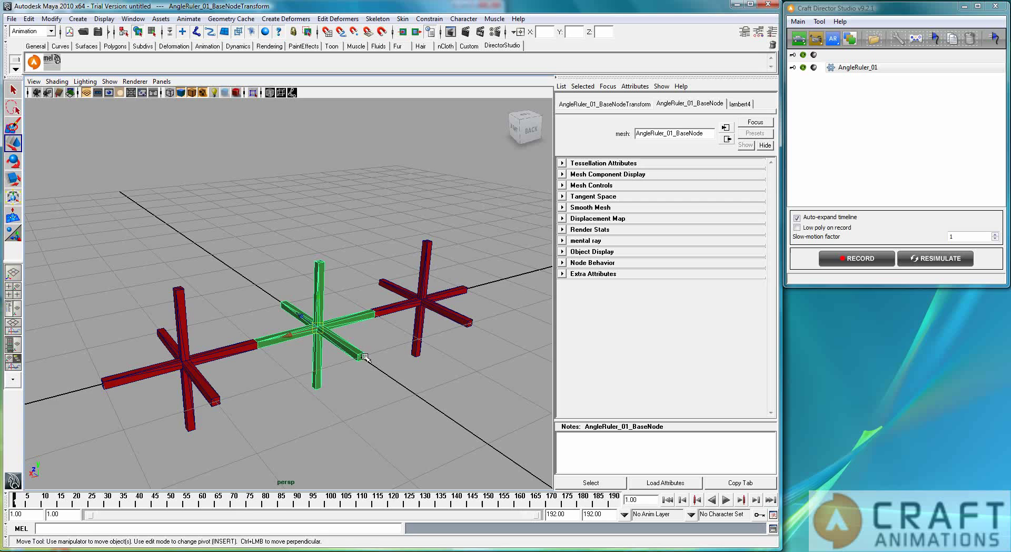
pyautogui.keyDown('alt'); pyautogui.moveTo(342, 345); pyautogui.dragTo(335, 343, button='middle'); pyautogui.keyUp('alt')
pyautogui.keyDown('alt'); pyautogui.moveTo(335, 343); pyautogui.dragTo(363, 343); pyautogui.keyUp('alt')
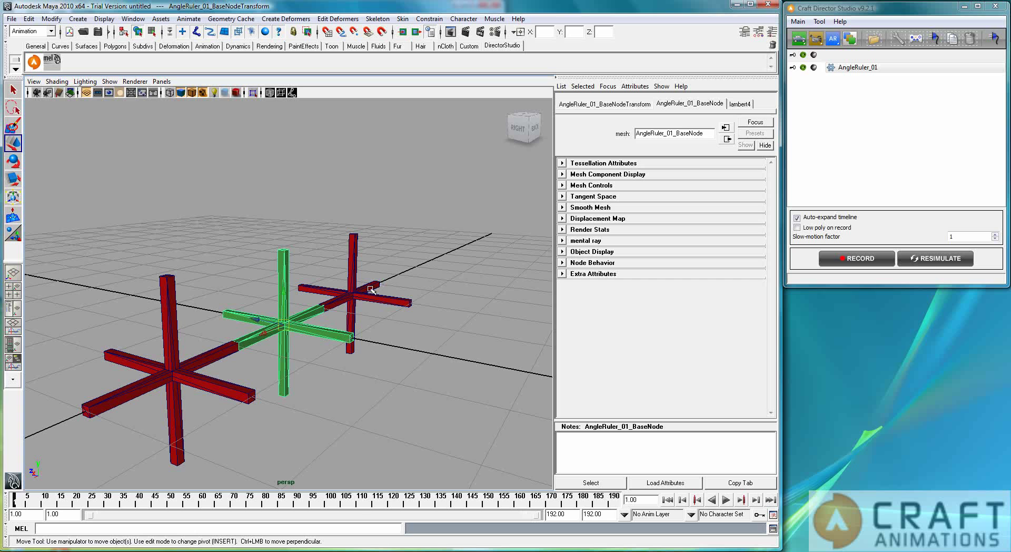
pyautogui.click(353, 292)
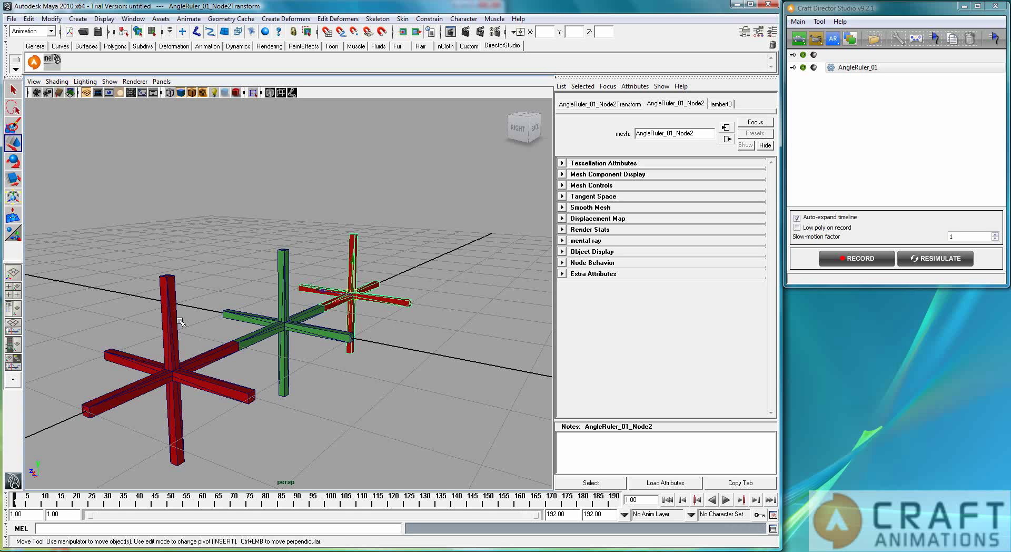
# Open AngleRuler_01's configuration at the lower right and review its Angular Velocity and Current Angle.
pyautogui.doubleClick(858, 68)
pyautogui.moveTo(619, 165); pyautogui.dragTo(861, 306)
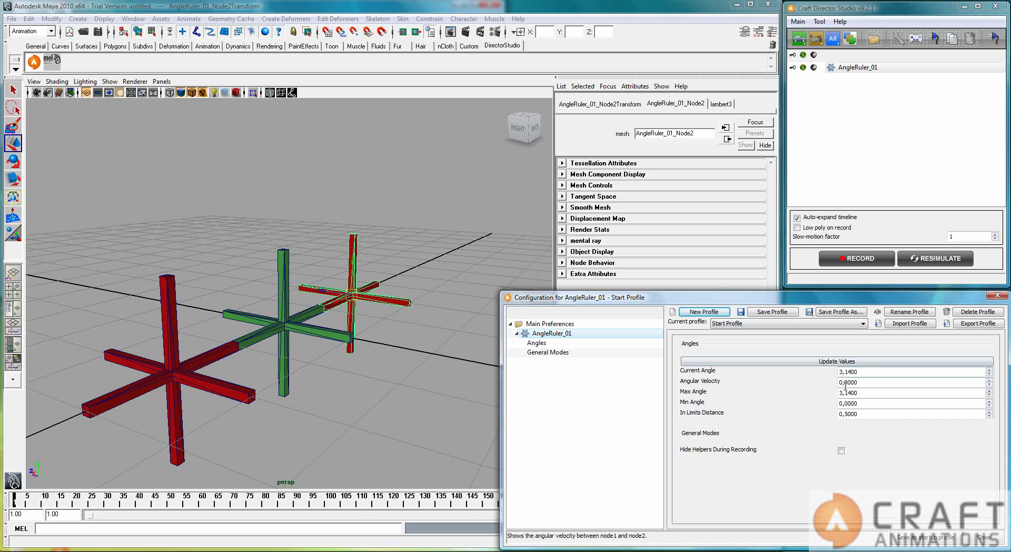
pyautogui.moveTo(860, 382); pyautogui.dragTo(818, 391)
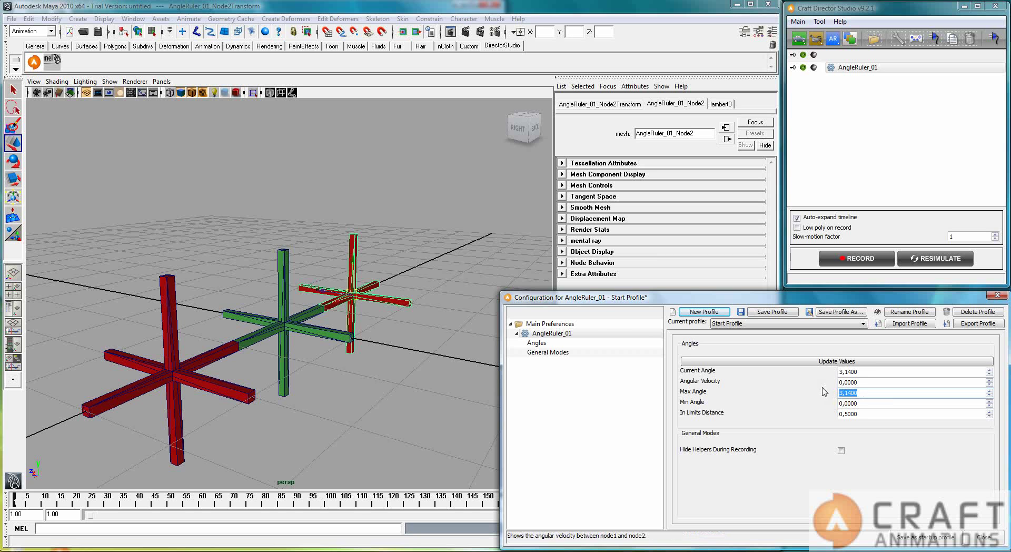
pyautogui.click(870, 372)
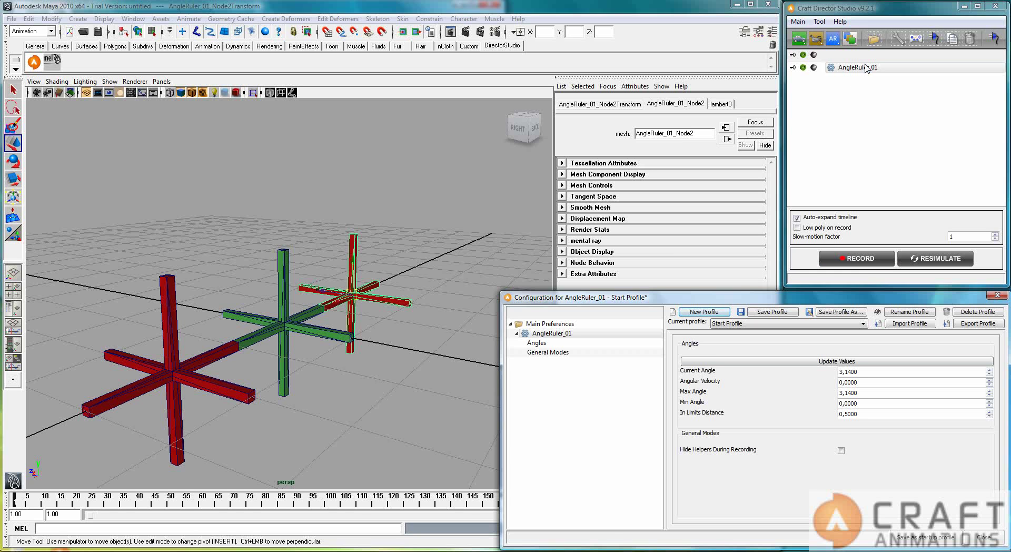
# Create a 1DRotator from Craft Accessories and move its cage to the far left.
pyautogui.click(837, 43)
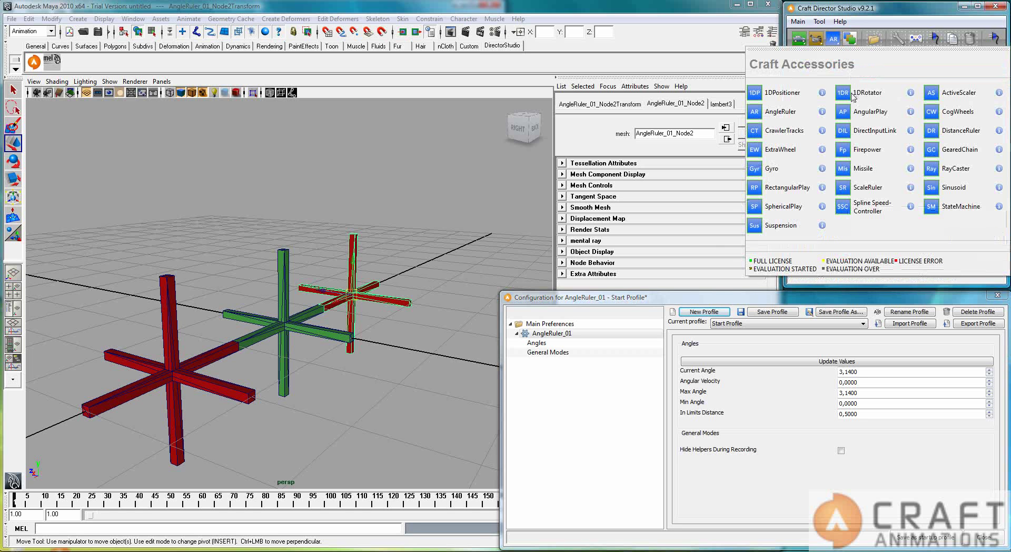
pyautogui.click(851, 97)
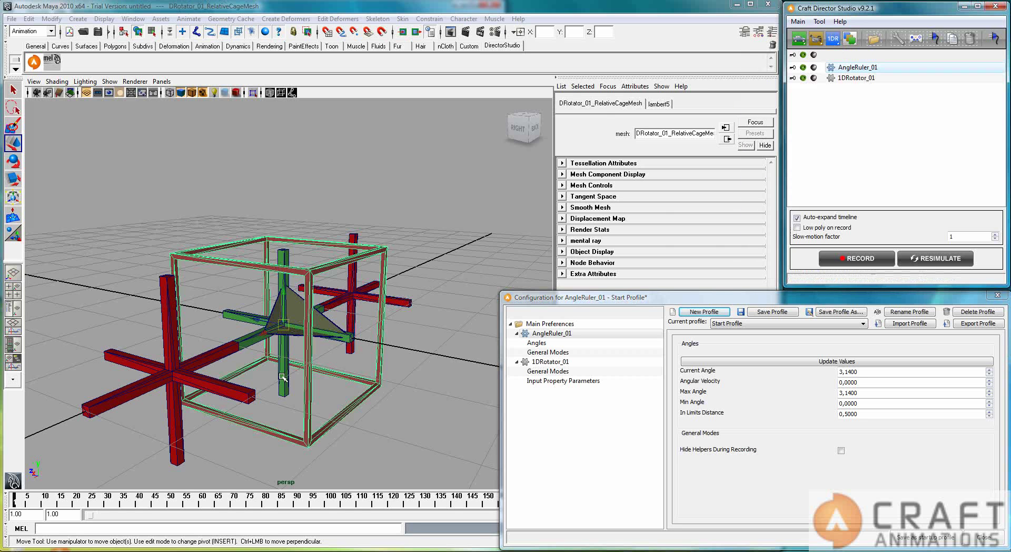
pyautogui.moveTo(260, 322); pyautogui.dragTo(90, 284)
pyautogui.keyDown('alt'); pyautogui.moveTo(317, 314); pyautogui.dragTo(308, 224); pyautogui.keyUp('alt')
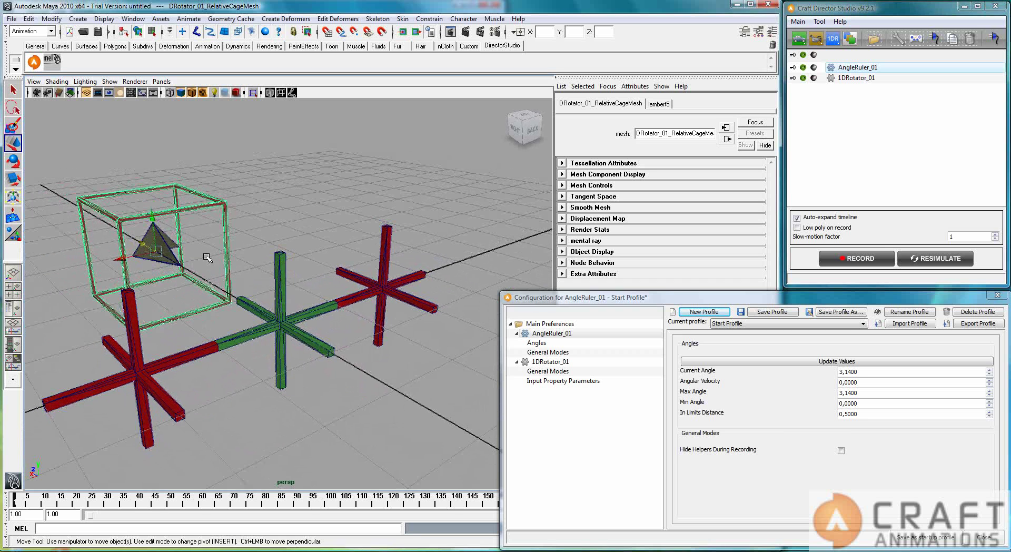
# Detect and bind the Logitech Dual Action Y Axis to 1DRotator_01's Roll input.
pyautogui.click(856, 77)
pyautogui.click(917, 39)
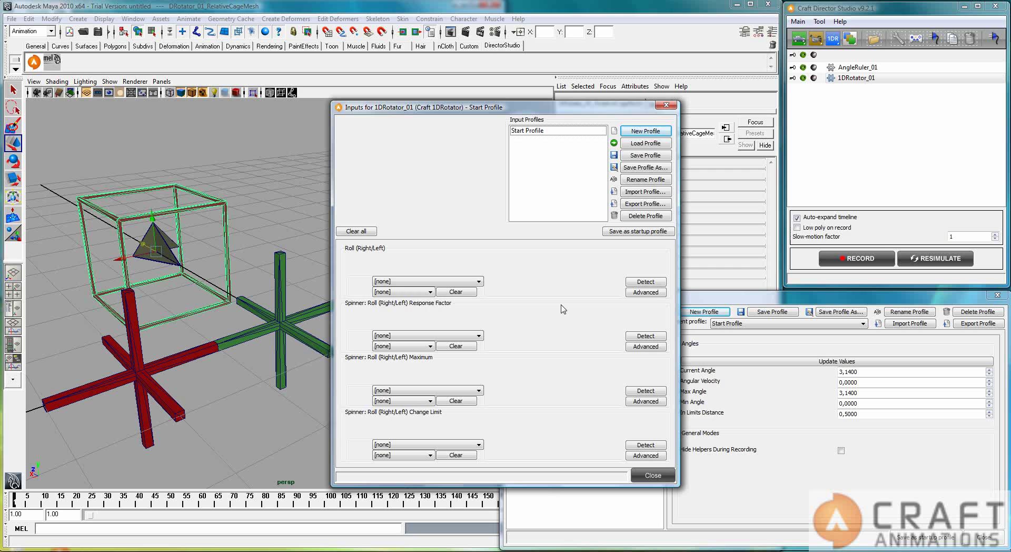
pyautogui.click(646, 282)
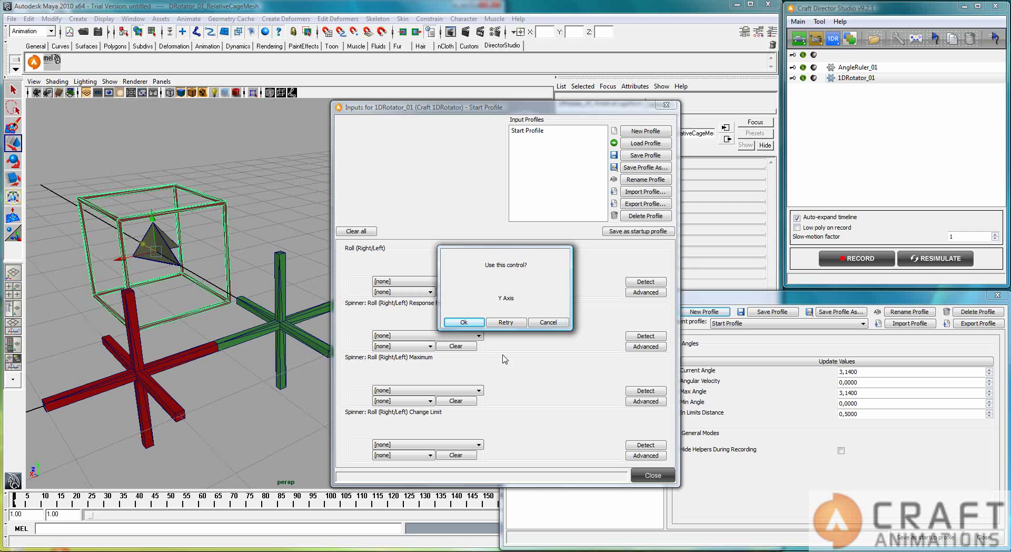
pyautogui.click(463, 322)
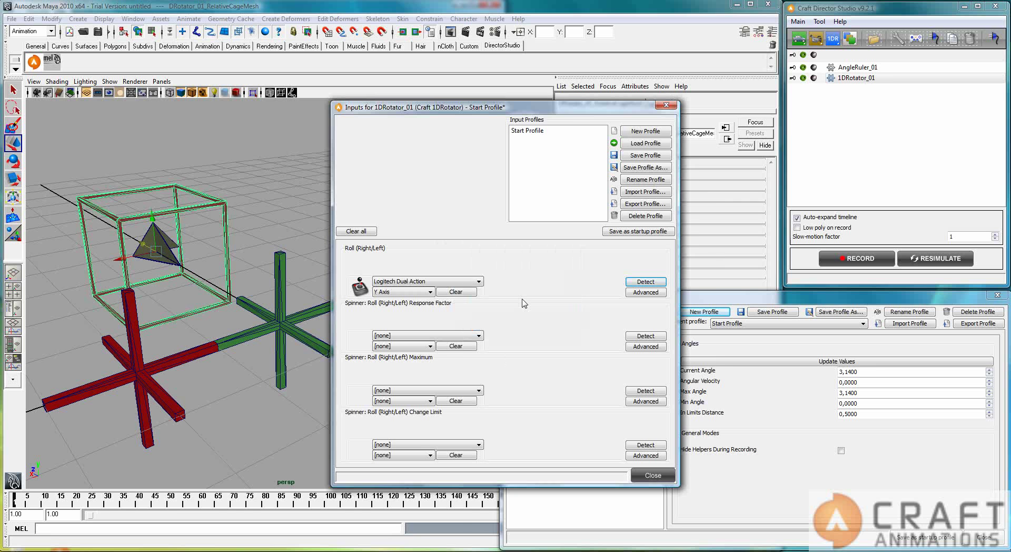
pyautogui.click(652, 475)
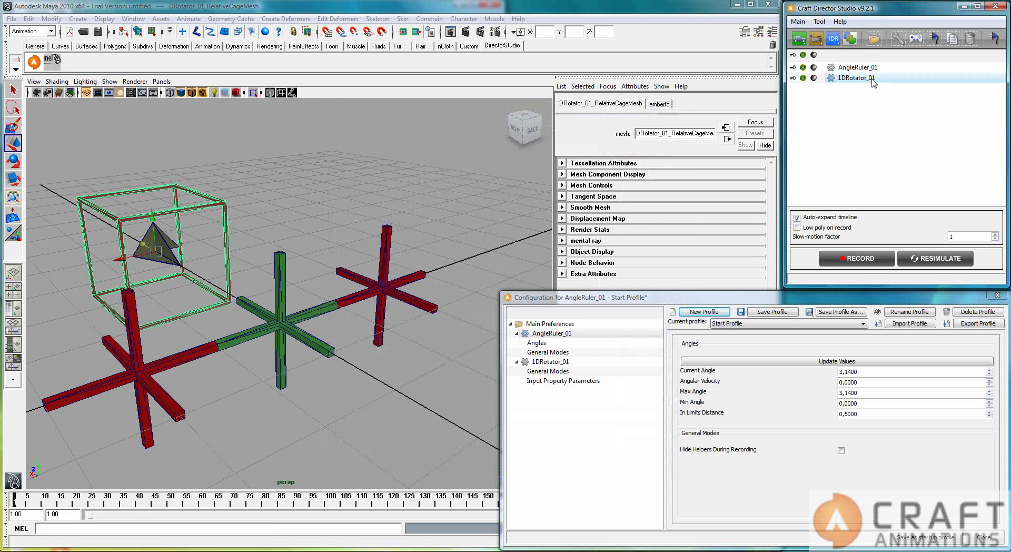
# Set 1DRotator_01's Roll Response Factor 0, Change Limit 0, and Roll Maximum from 1,5700 to 1.
pyautogui.click(873, 79)
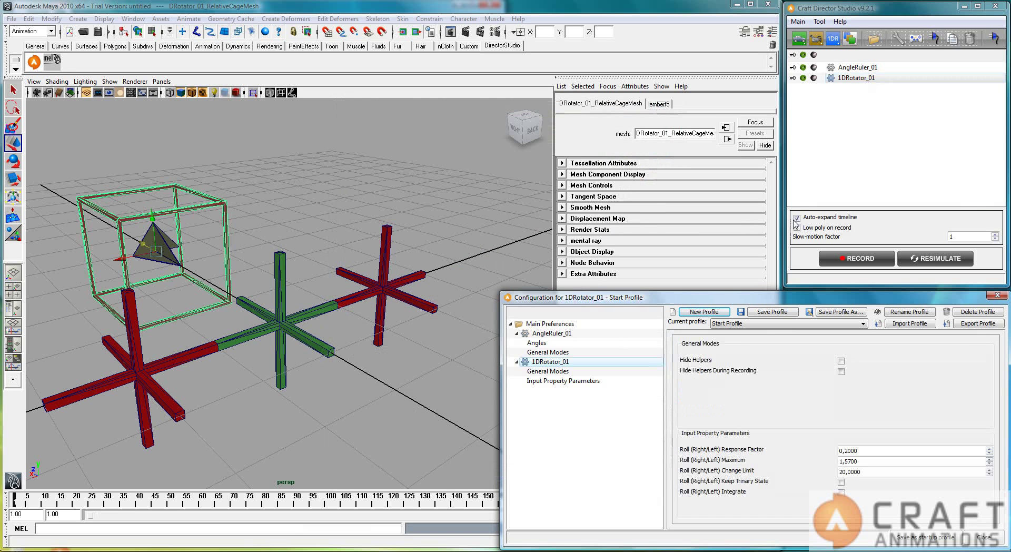
pyautogui.doubleClick(864, 450)
pyautogui.write('0')
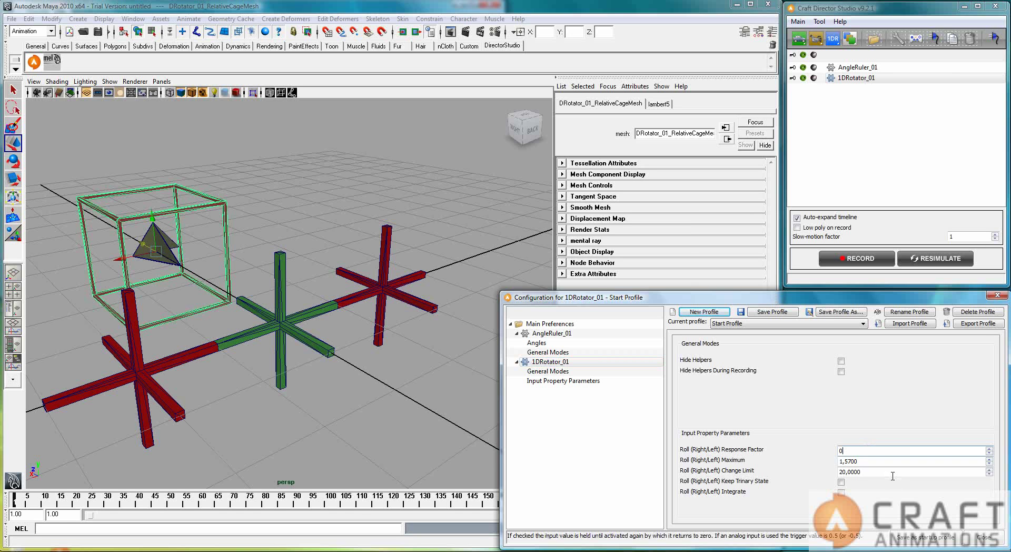
pyautogui.doubleClick(886, 471)
pyautogui.write('0')
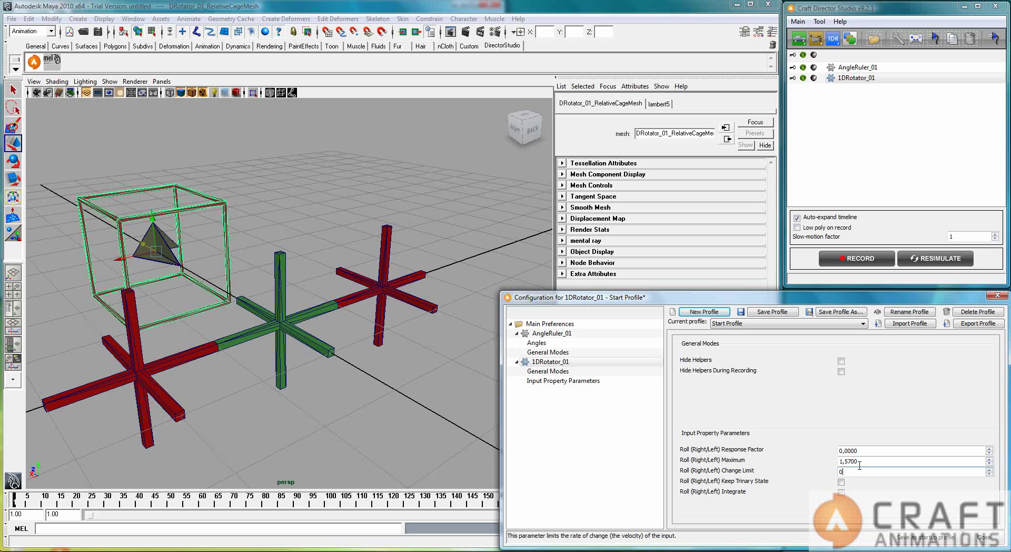
pyautogui.click(871, 460)
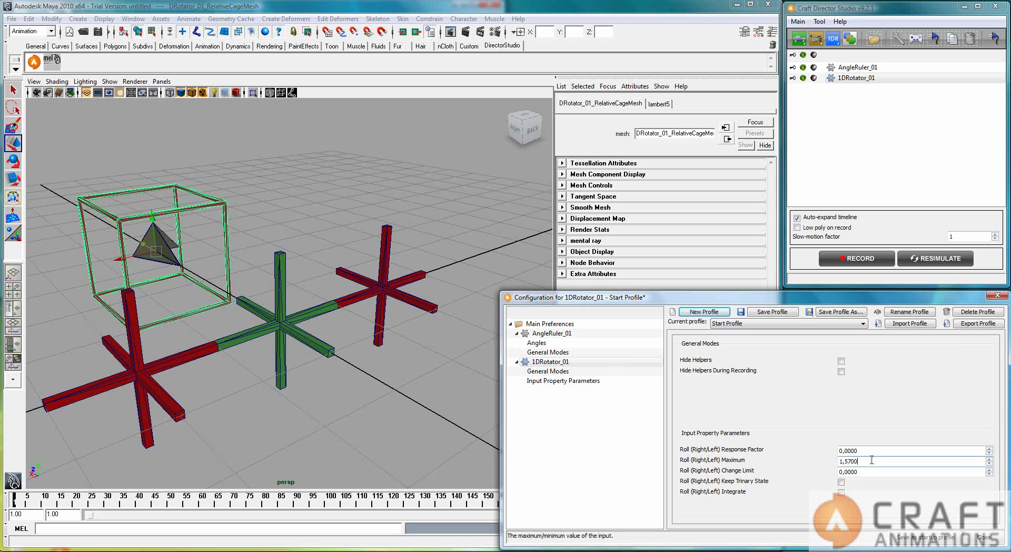
pyautogui.doubleClick(871, 461)
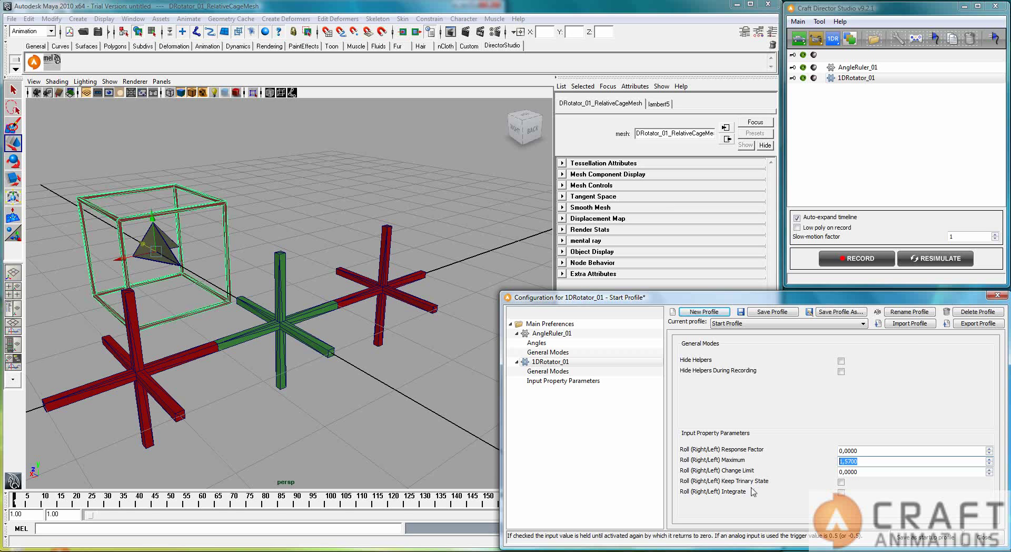
pyautogui.write('1')
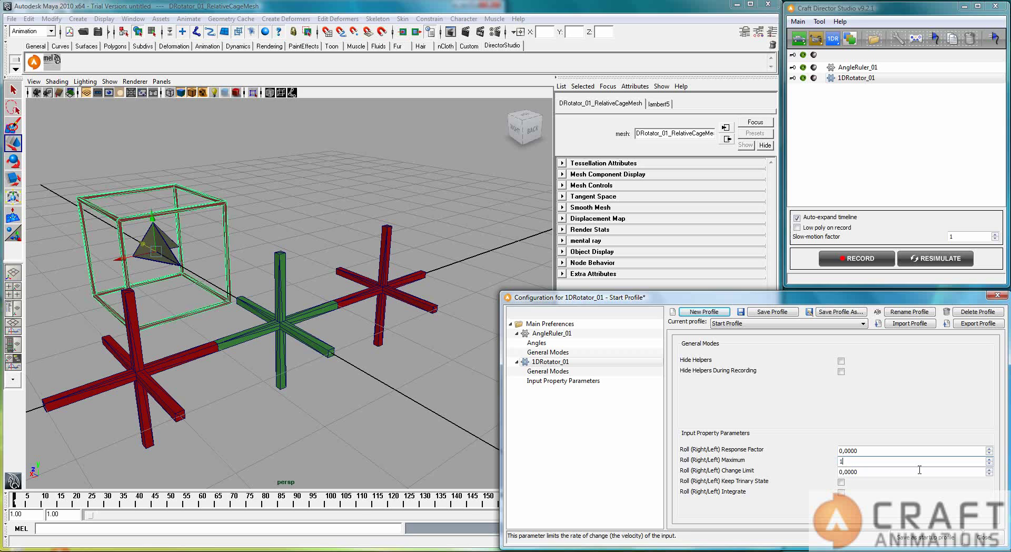
pyautogui.click(918, 470)
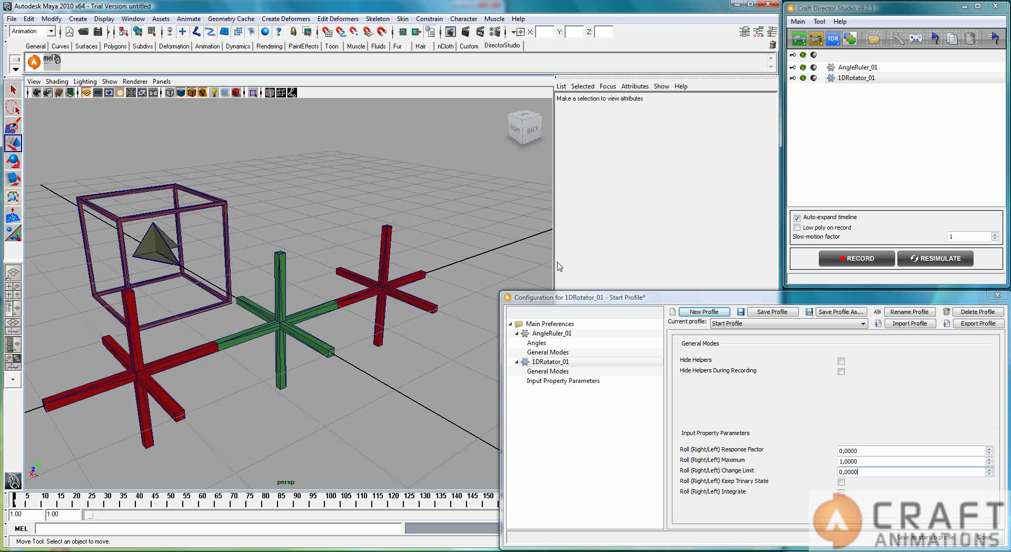
# Start recording and rotate the 1DRotator cage by hand about its vertical axis, then deselect it.
pyautogui.click(869, 258)
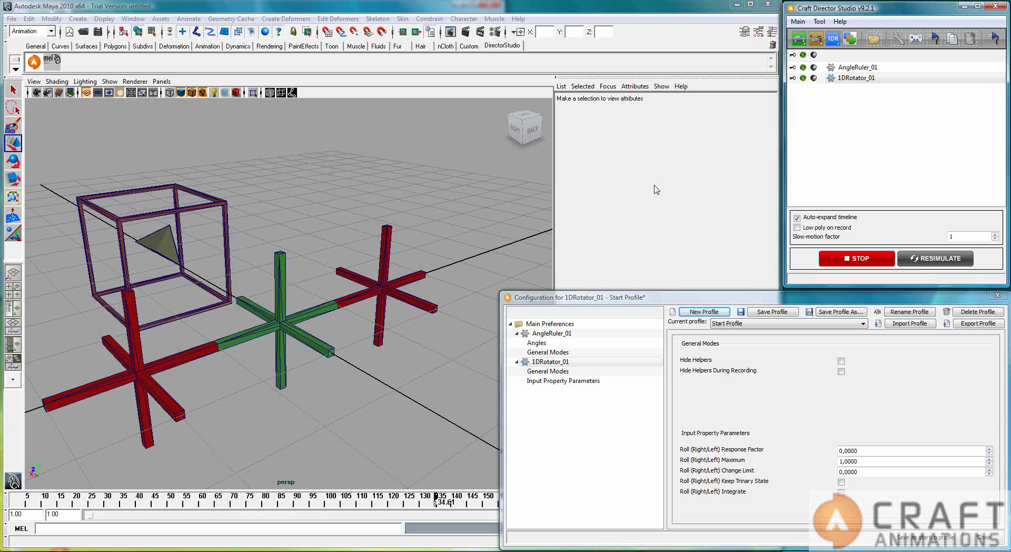
pyautogui.click(125, 228)
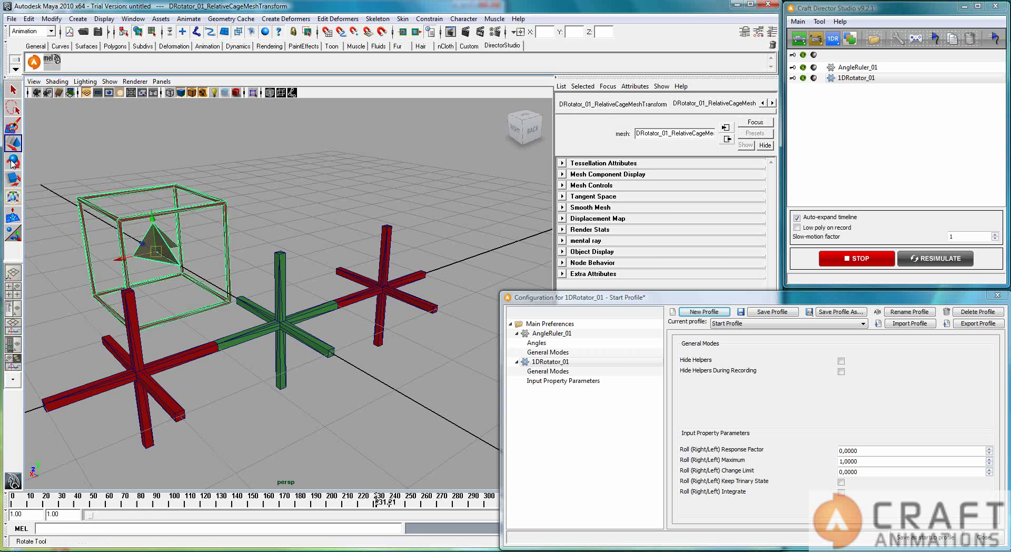
pyautogui.click(13, 161)
pyautogui.moveTo(131, 273); pyautogui.dragTo(158, 285)
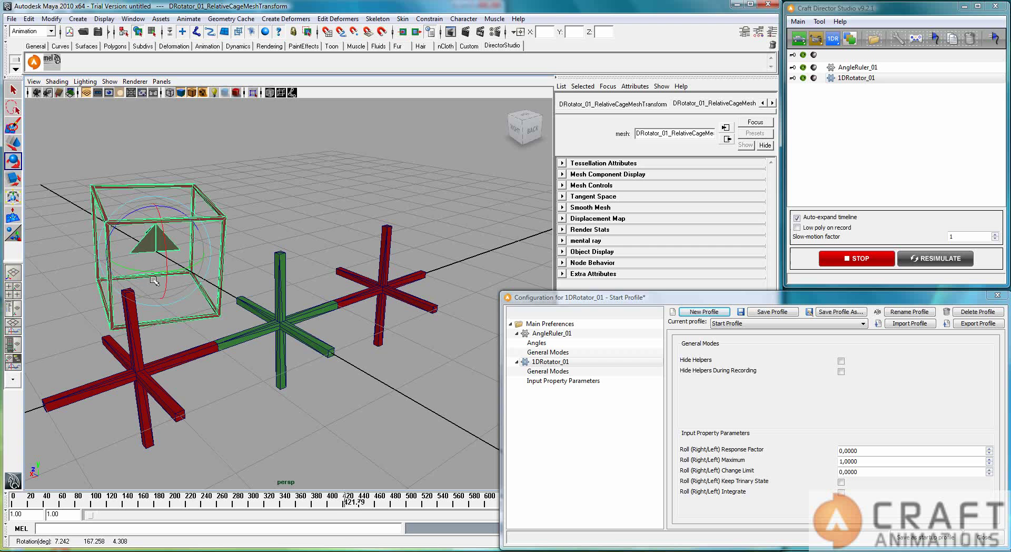
pyautogui.moveTo(167, 258)
pyautogui.mouseDown()
pyautogui.moveTo(156, 269)
pyautogui.moveTo(167, 271)
pyautogui.moveTo(156, 267)
pyautogui.mouseUp()
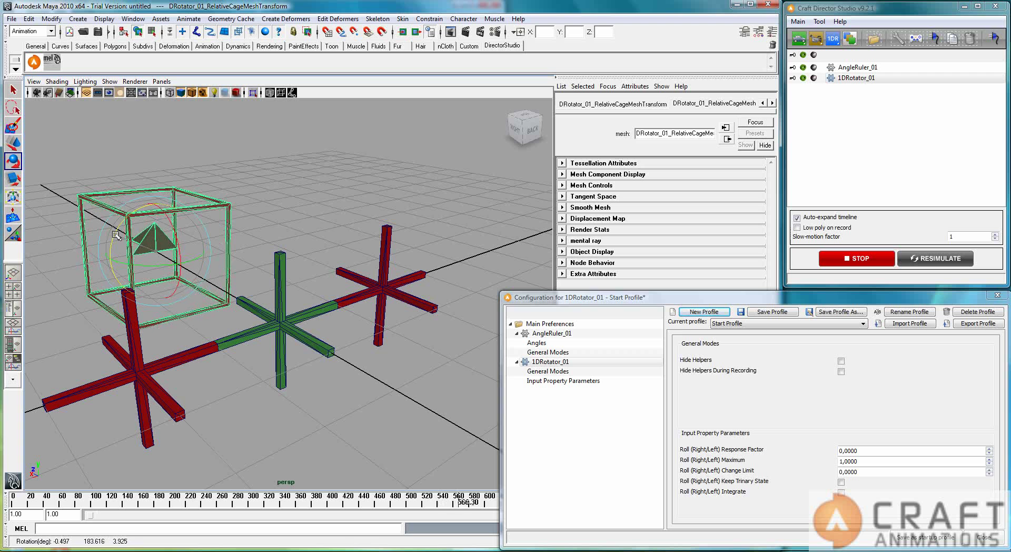
pyautogui.click(497, 200)
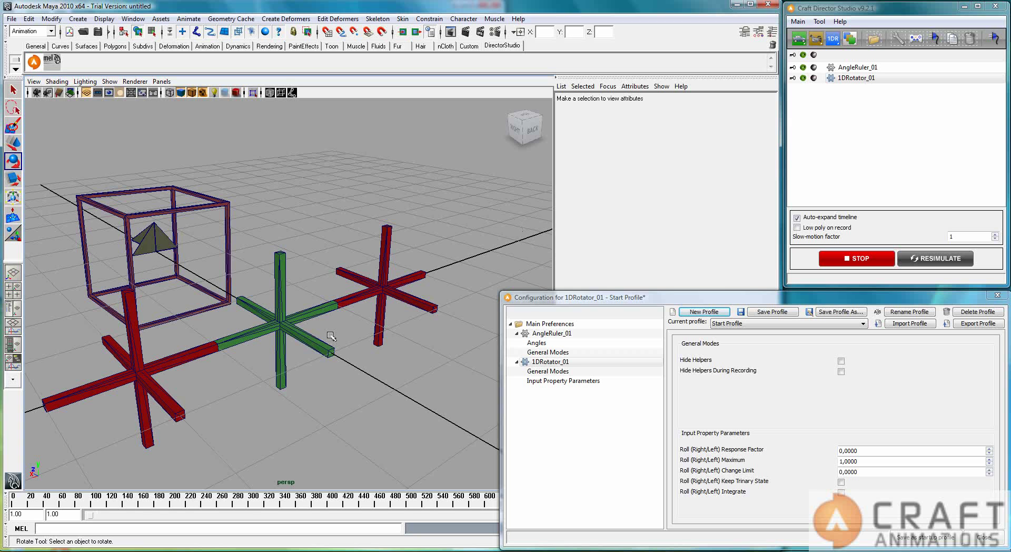
# Stop the simulation and reselect AngleRuler_01, then 1DRotator_01, in the tool list.
pyautogui.click(864, 258)
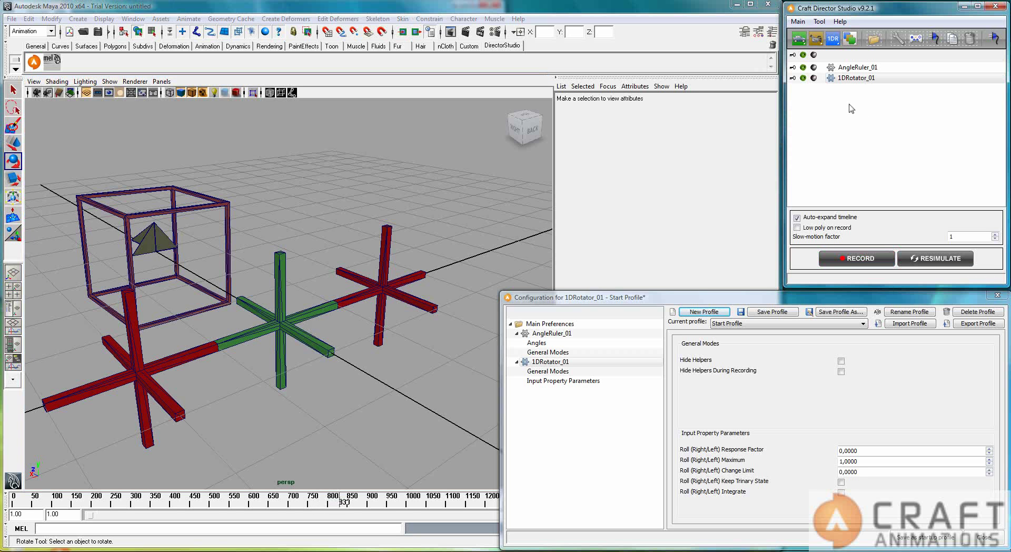
pyautogui.click(858, 67)
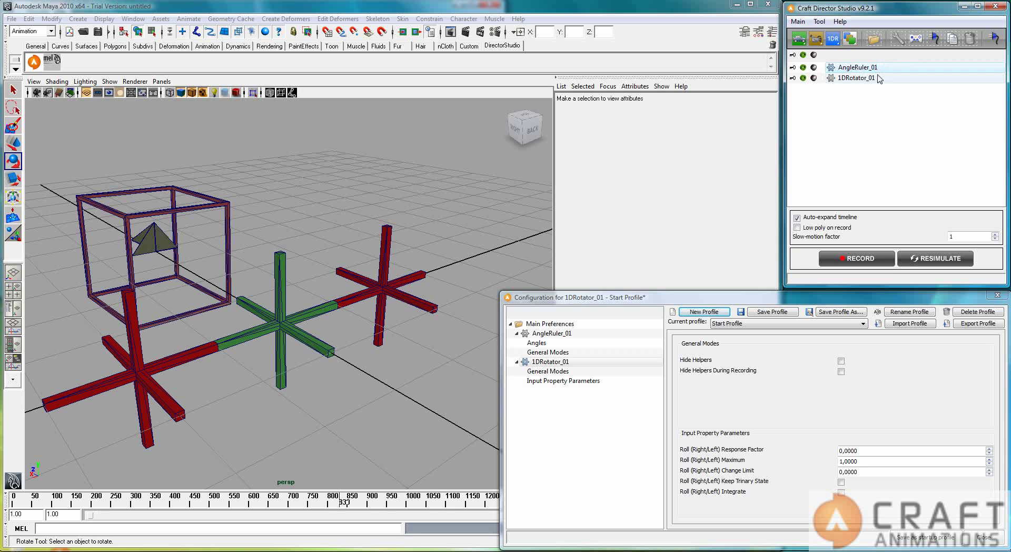
pyautogui.click(878, 78)
# Set 1DRotator_01's Roll (Right/Left) input device to Keyboard, then reopen the device list.
pyautogui.click(916, 40)
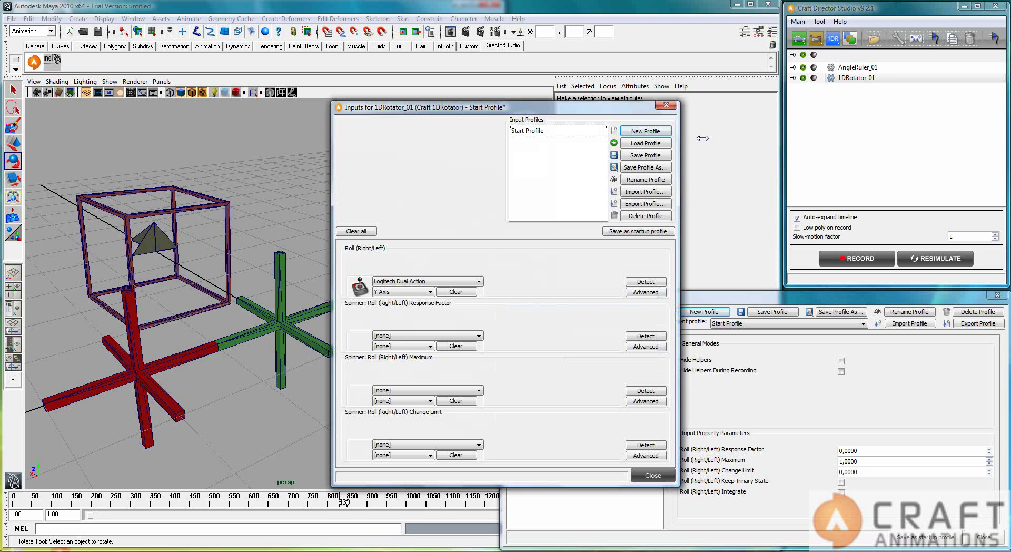
pyautogui.moveTo(559, 86); pyautogui.dragTo(668, 69)
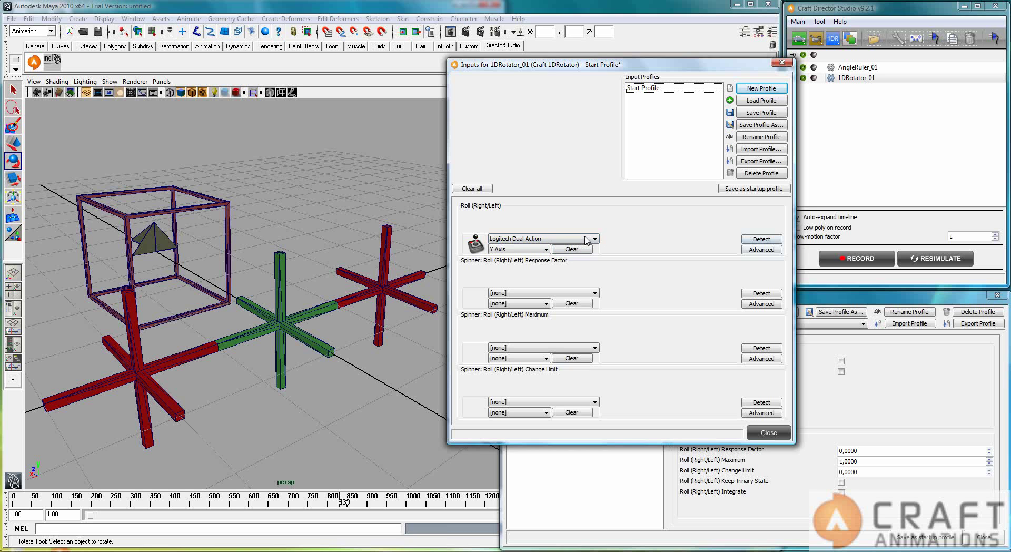
pyautogui.click(588, 242)
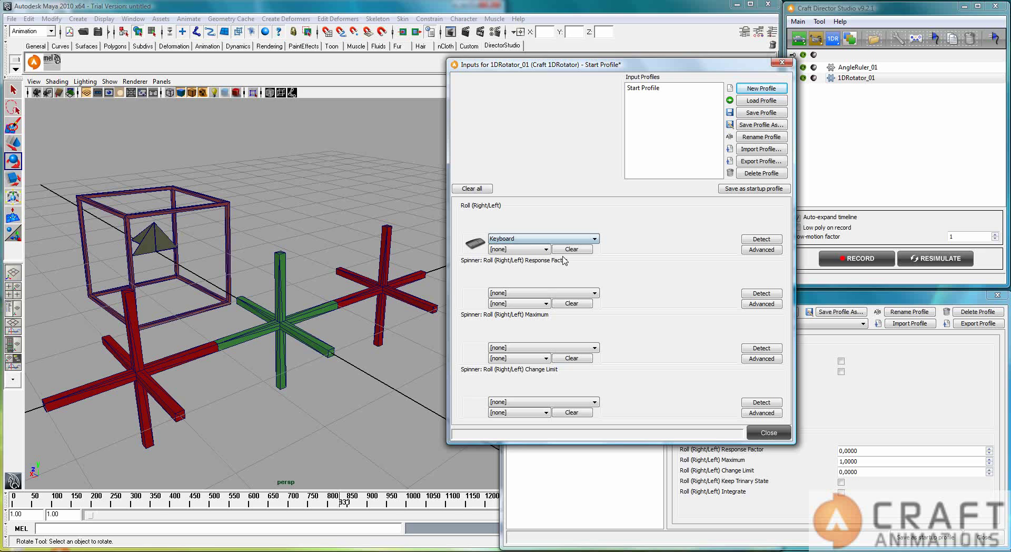
pyautogui.click(539, 249)
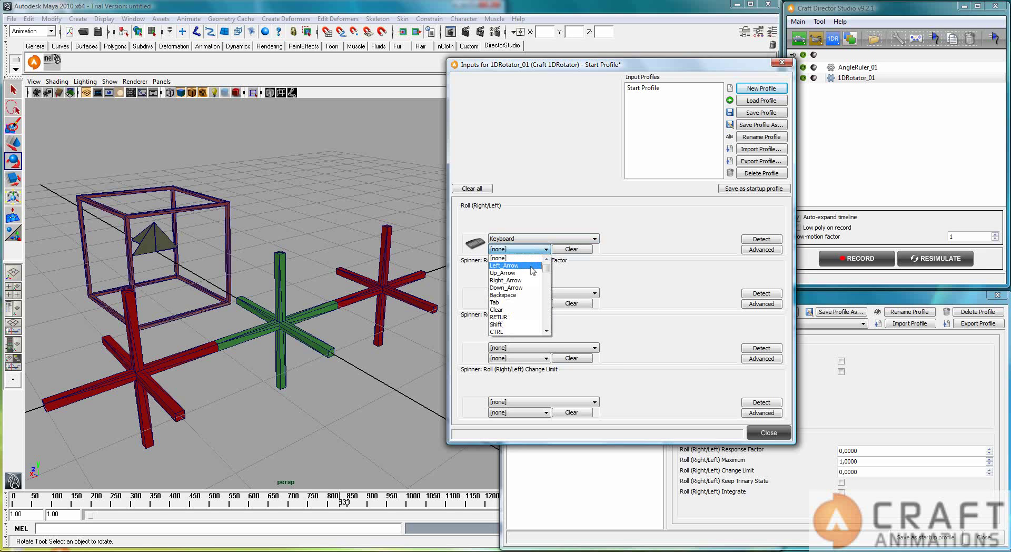
pyautogui.moveTo(547, 269); pyautogui.dragTo(549, 288)
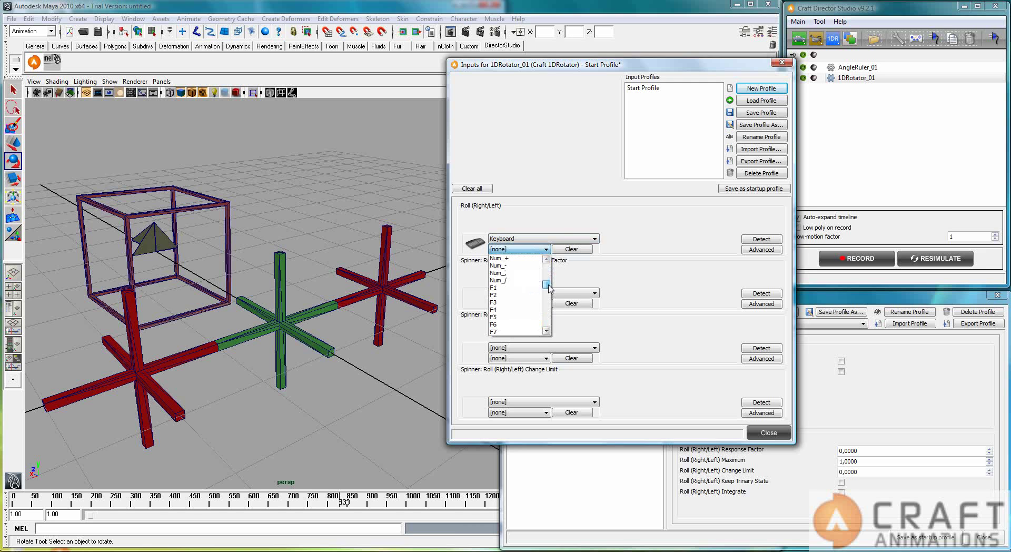
pyautogui.click(558, 236)
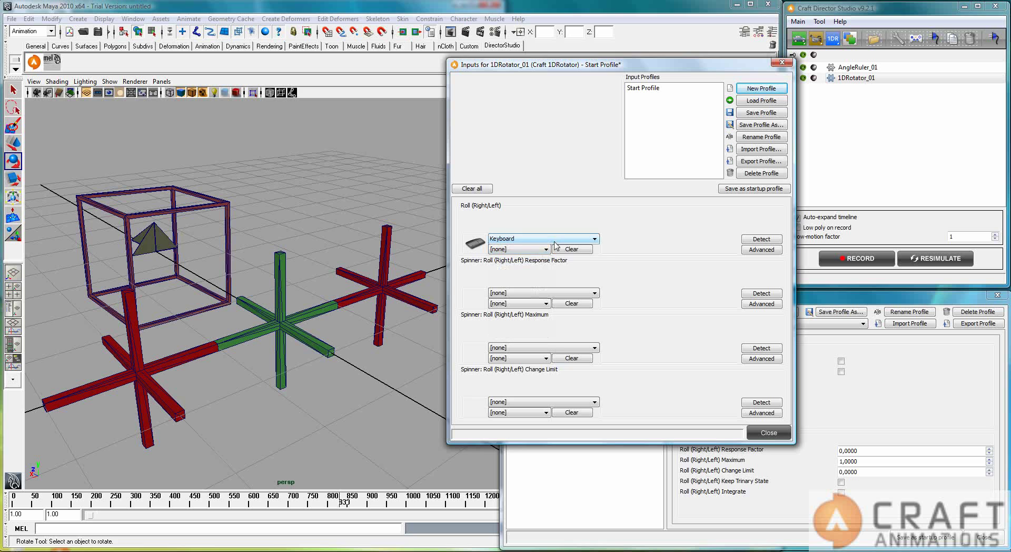
pyautogui.click(554, 240)
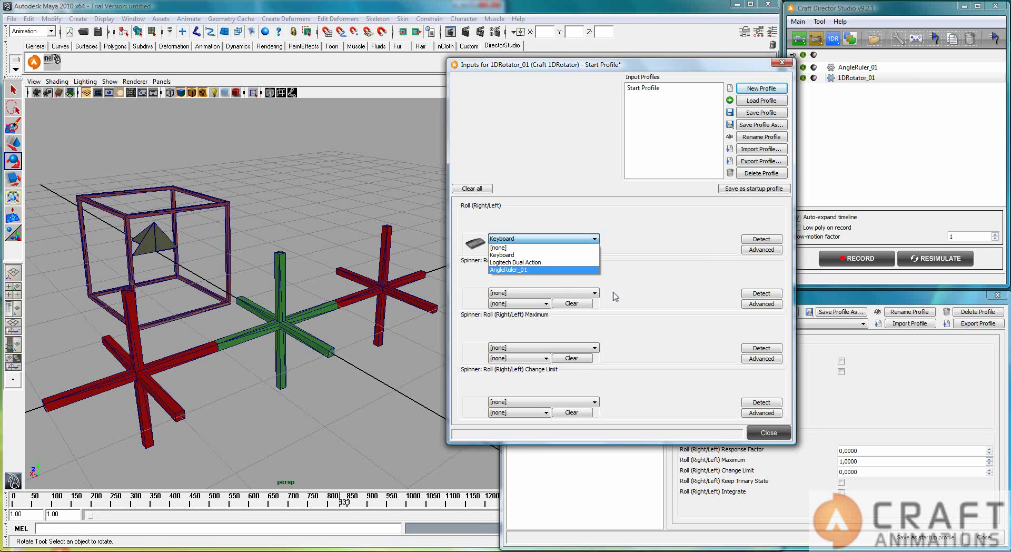
# Choose AngleRuler_01 as the Roll (Right/Left) device and Angle value as its output.
pyautogui.click(529, 270)
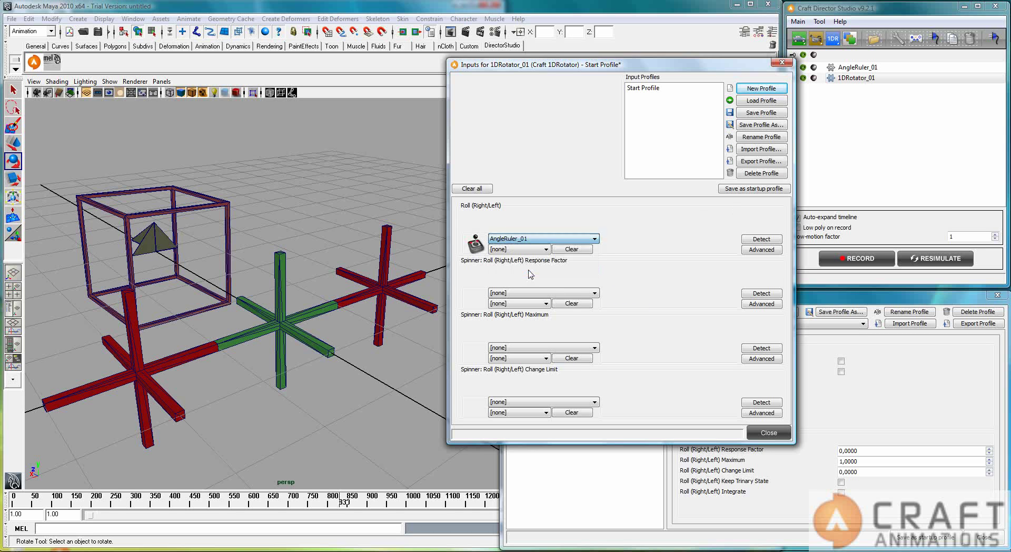
pyautogui.click(545, 249)
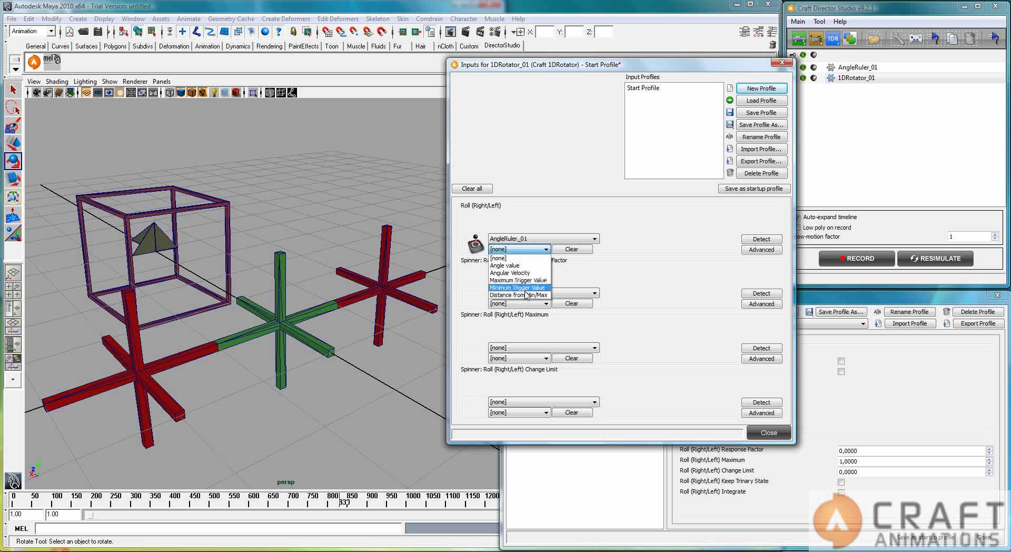
pyautogui.click(523, 266)
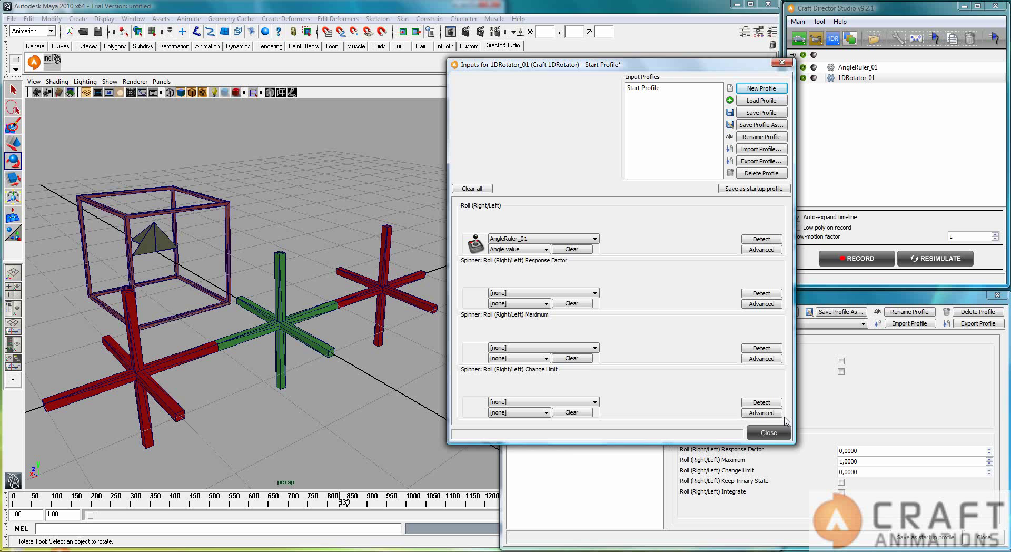
# Select AngleRuler_01 in the Configuration window and check Max Angle 3,1400 and Min Angle 0,0000.
pyautogui.click(810, 296)
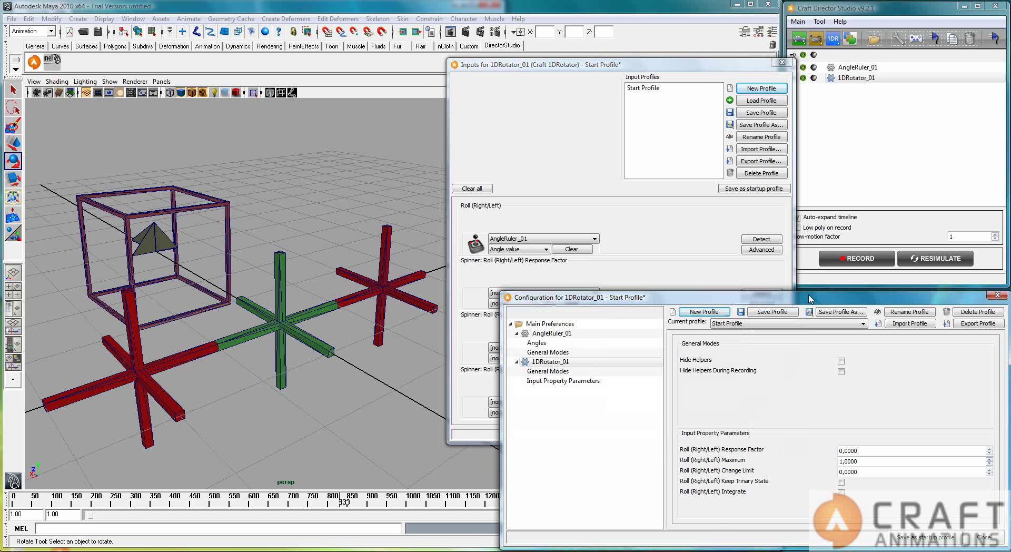
pyautogui.click(866, 69)
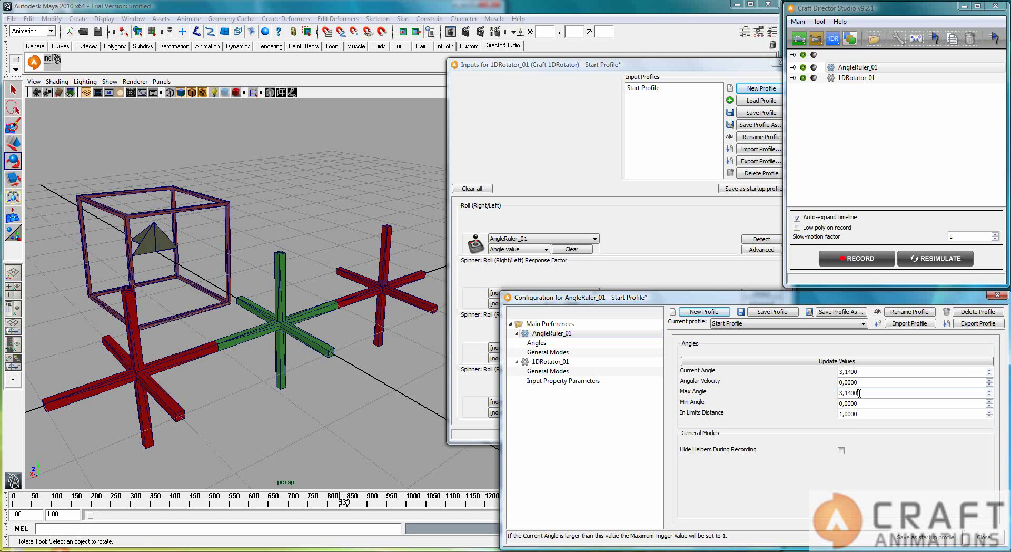
pyautogui.moveTo(859, 393); pyautogui.dragTo(840, 394)
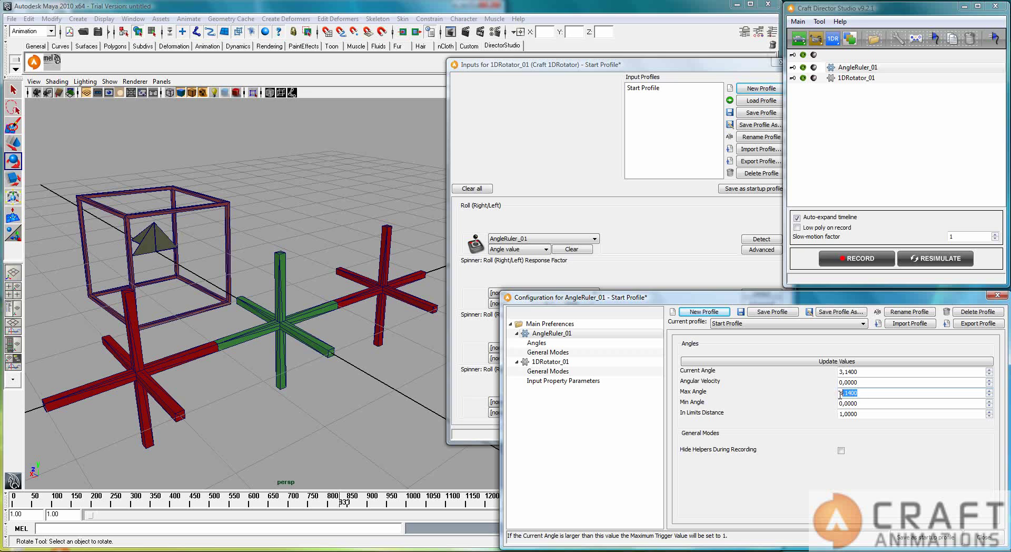
pyautogui.click(882, 399)
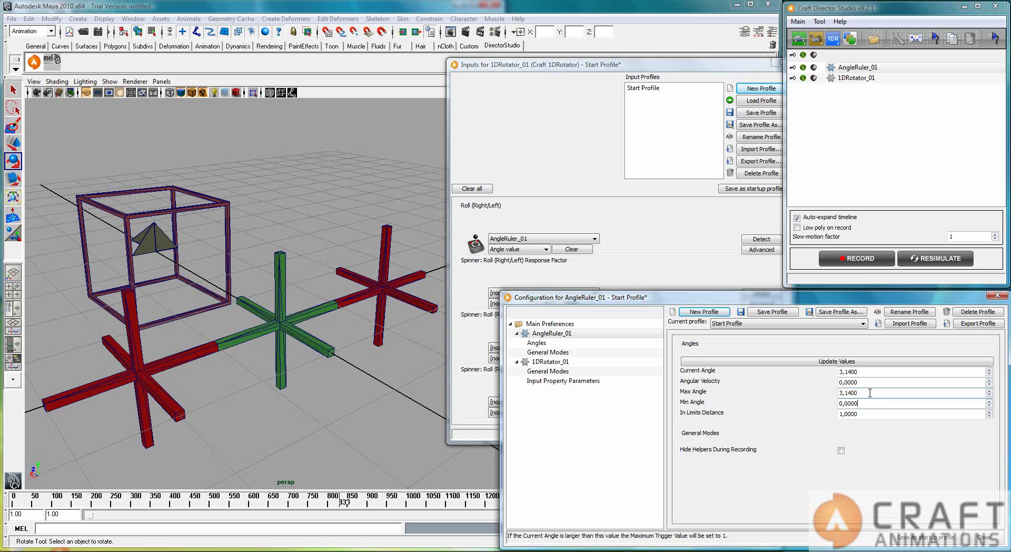
# Start recording and drag the right ruler cross upward with the Move tool to narrow the angle.
pyautogui.click(861, 260)
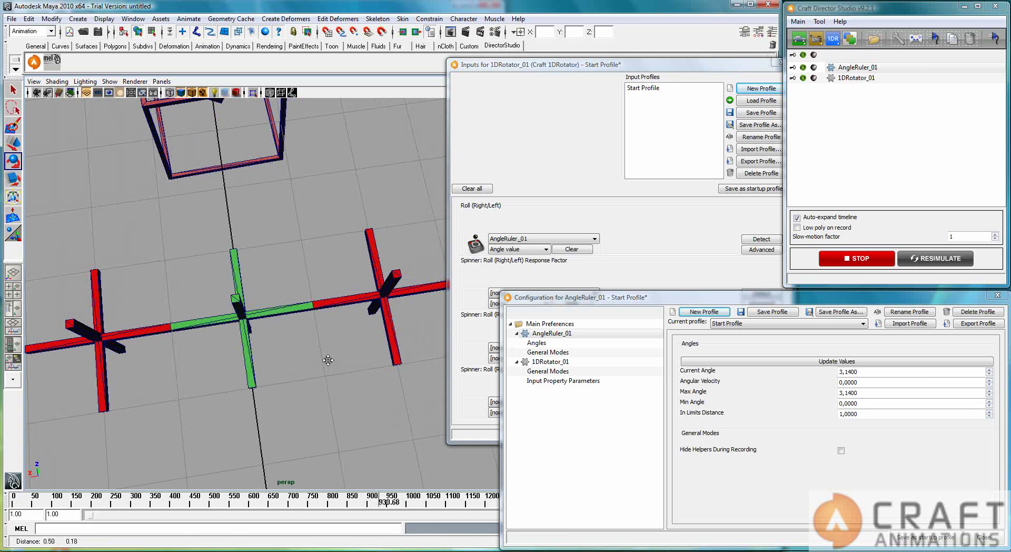
pyautogui.click(378, 304)
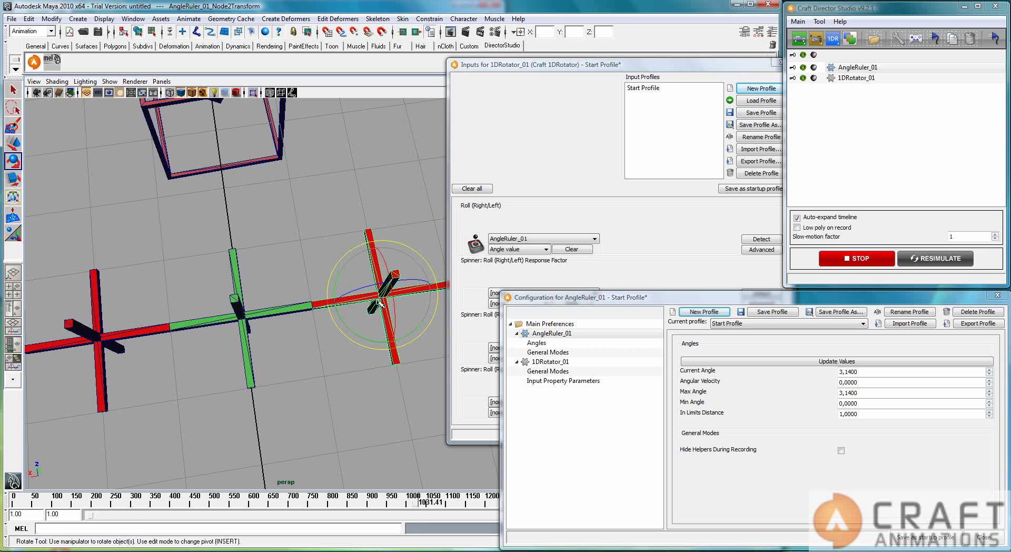
pyautogui.press('r')
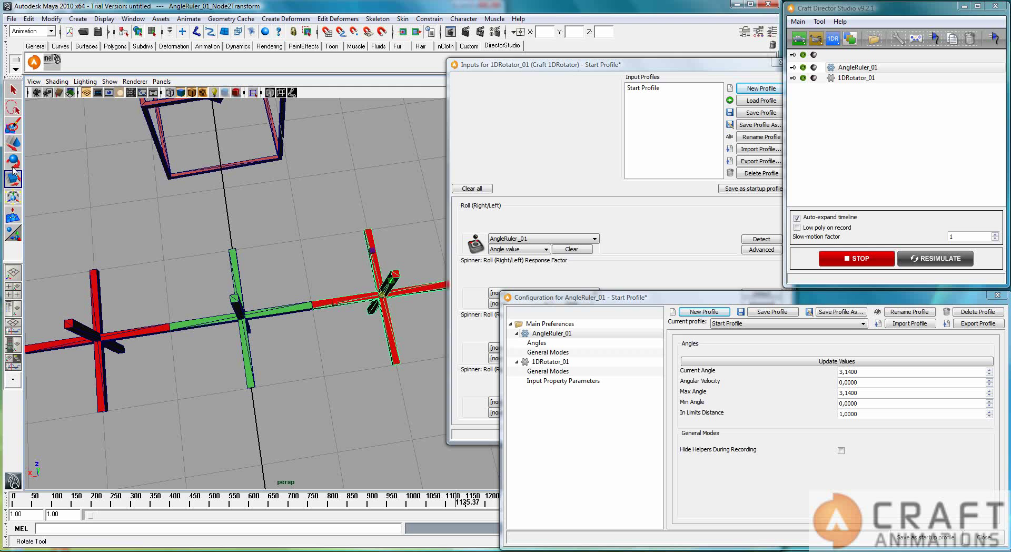
pyautogui.click(14, 143)
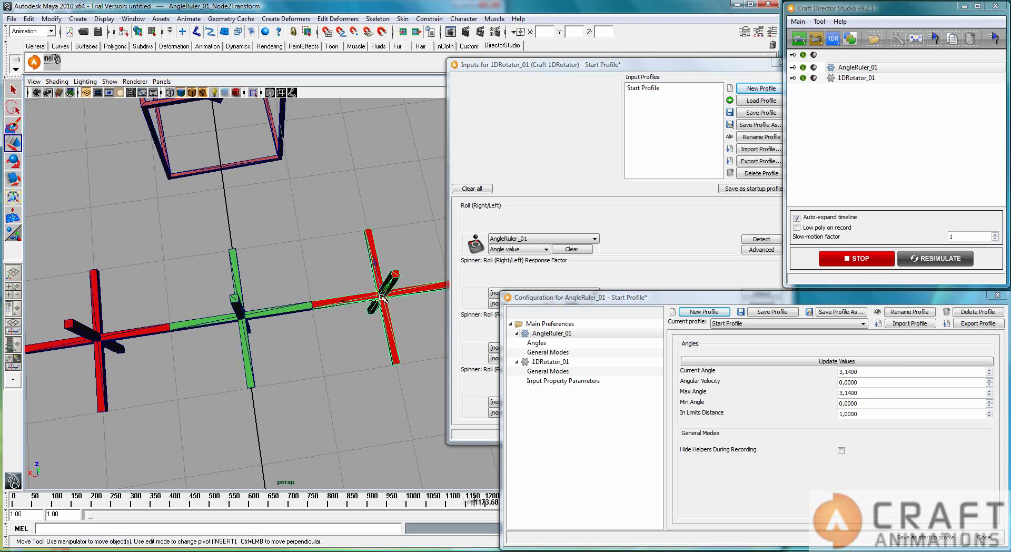
pyautogui.moveTo(378, 272); pyautogui.dragTo(369, 211)
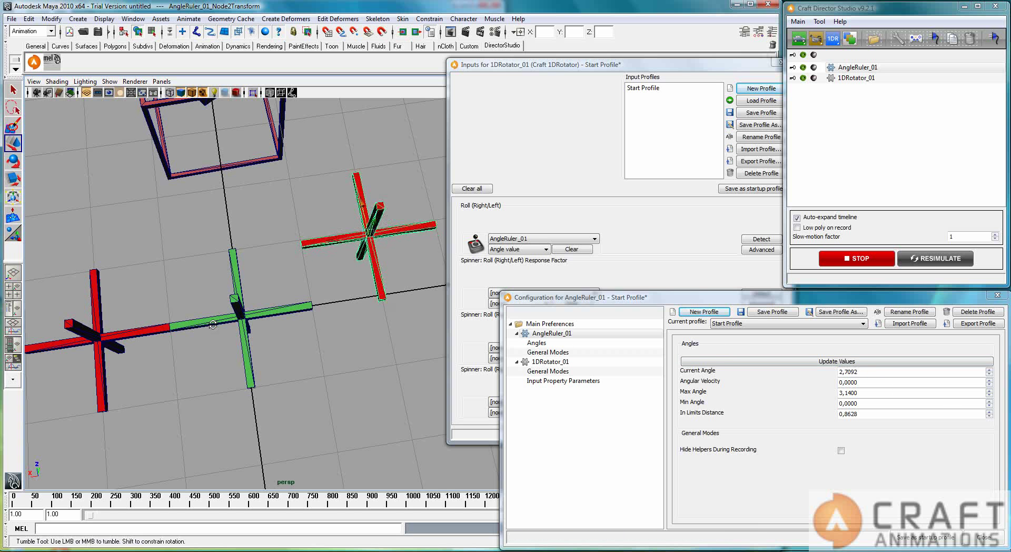
pyautogui.keyDown('alt'); pyautogui.moveTo(214, 326); pyautogui.dragTo(215, 291); pyautogui.keyUp('alt')
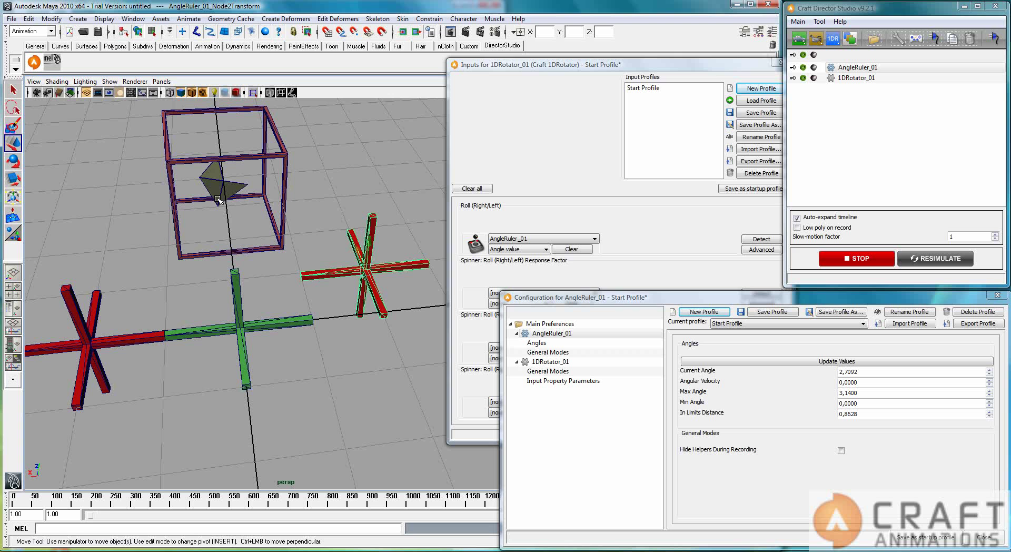
pyautogui.moveTo(361, 254); pyautogui.dragTo(361, 293, button='middle')
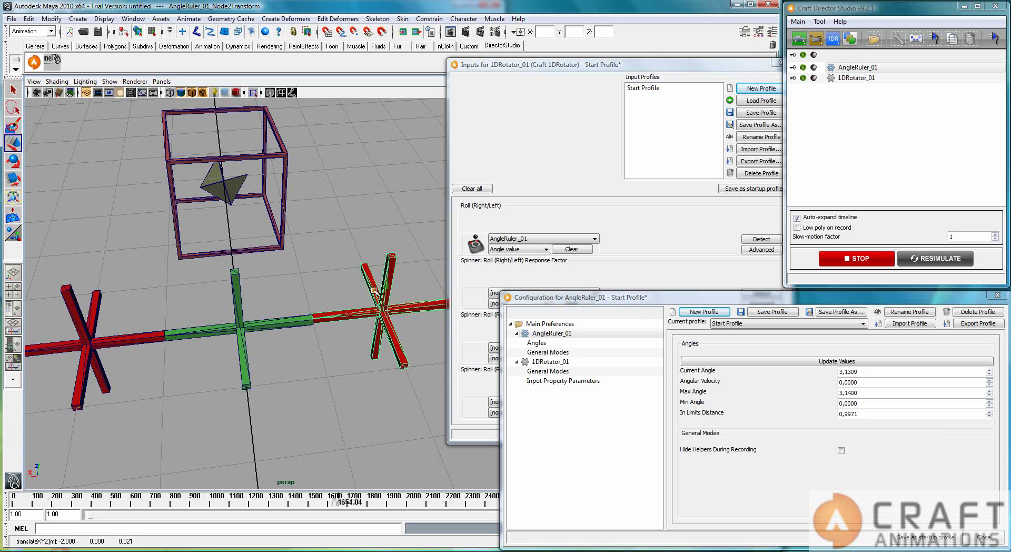
pyautogui.moveTo(374, 291); pyautogui.dragTo(360, 203)
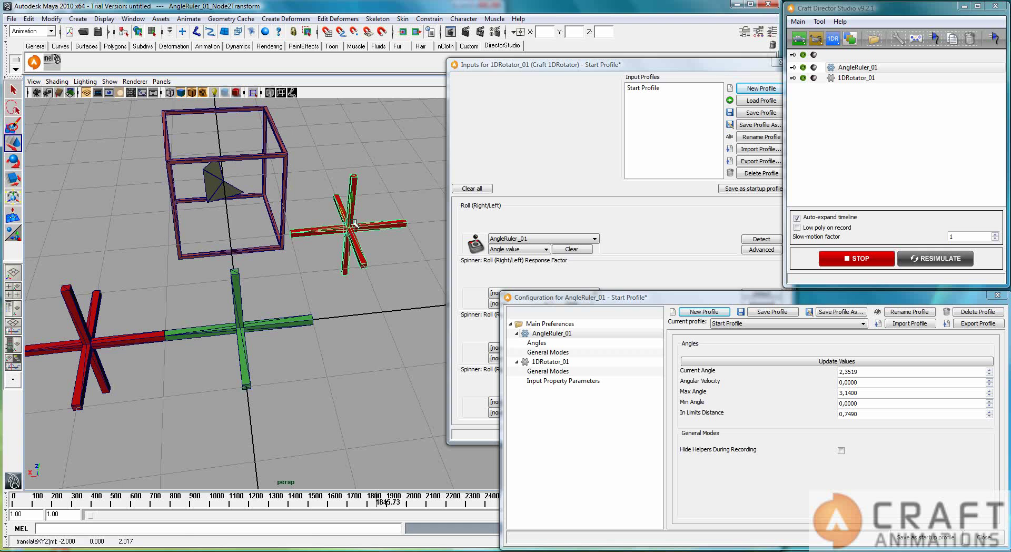
# Raise the left ruler cross so the current angle drops to 1,5592, then select the cage.
pyautogui.click(92, 331)
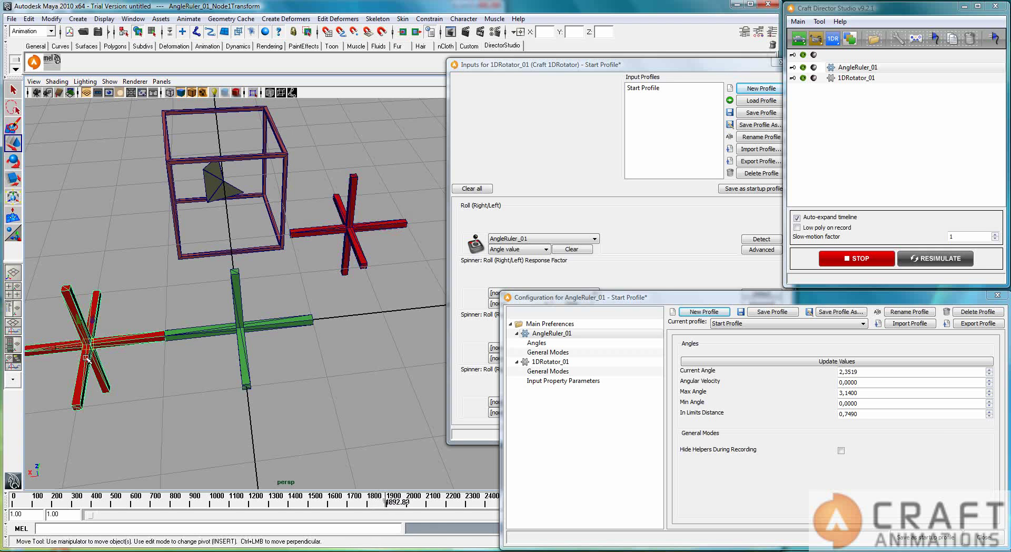
pyautogui.moveTo(91, 323); pyautogui.dragTo(168, 251)
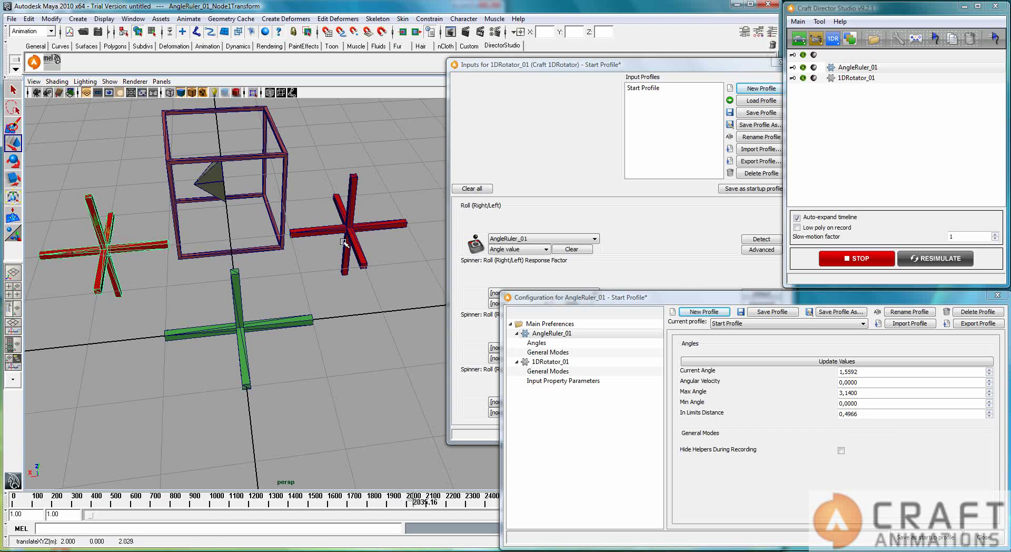
pyautogui.keyDown('alt'); pyautogui.moveTo(143, 246); pyautogui.dragTo(342, 261); pyautogui.keyUp('alt')
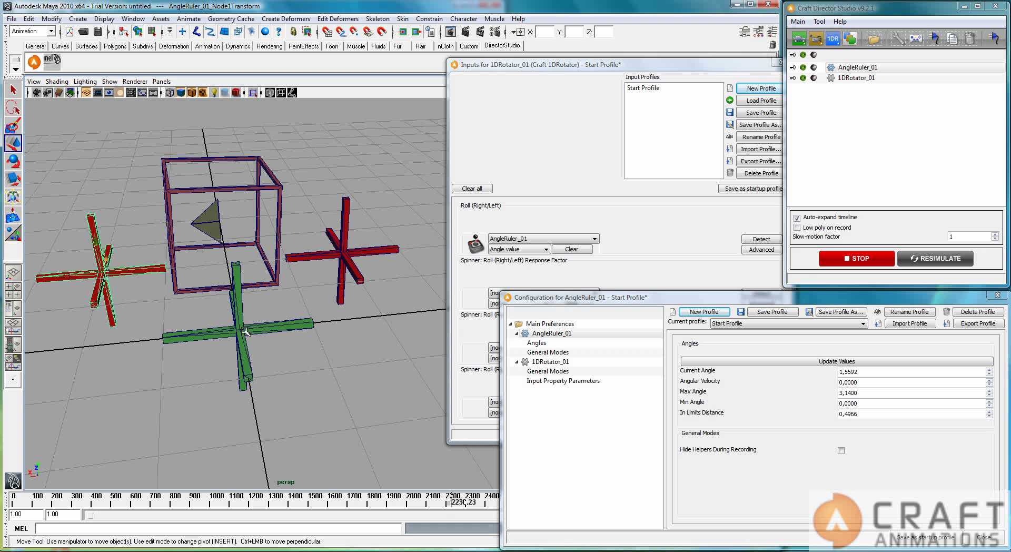
pyautogui.click(232, 193)
pyautogui.keyDown('alt'); pyautogui.moveTo(248, 216); pyautogui.dragTo(245, 210); pyautogui.keyUp('alt')
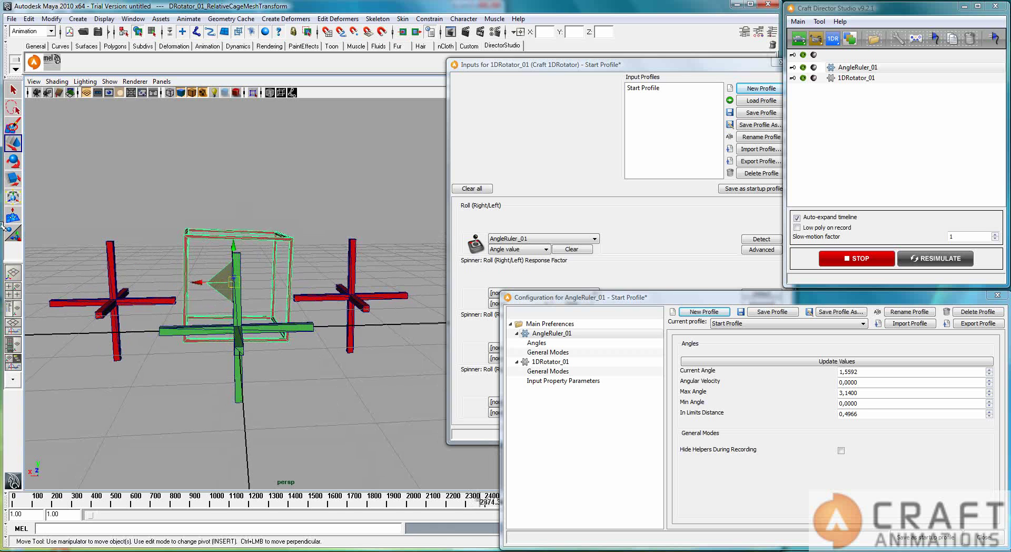
# Roll the rotator cube with the Rotate tool, view it from above, and list AngleRuler_01's roll values.
pyautogui.click(13, 160)
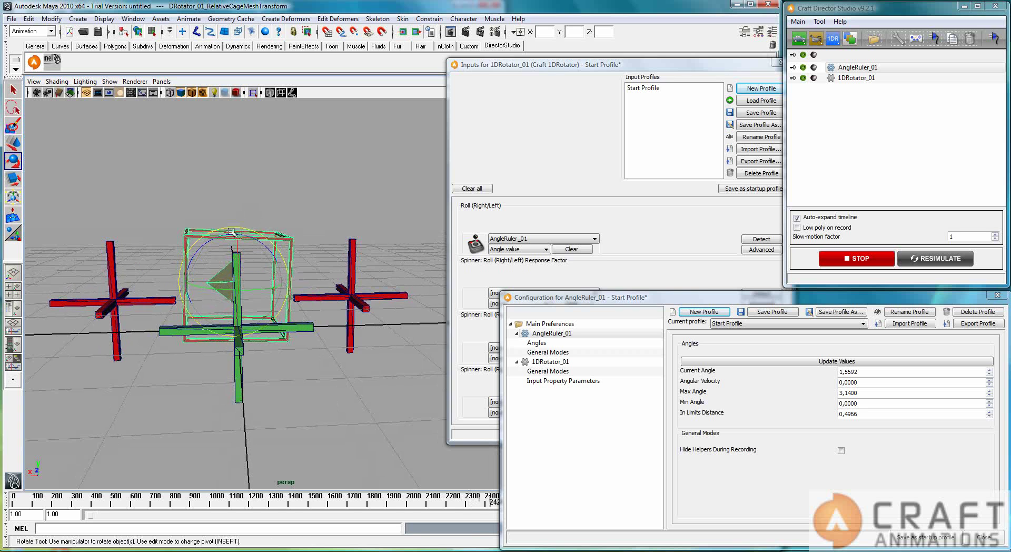
pyautogui.moveTo(230, 238); pyautogui.dragTo(258, 303)
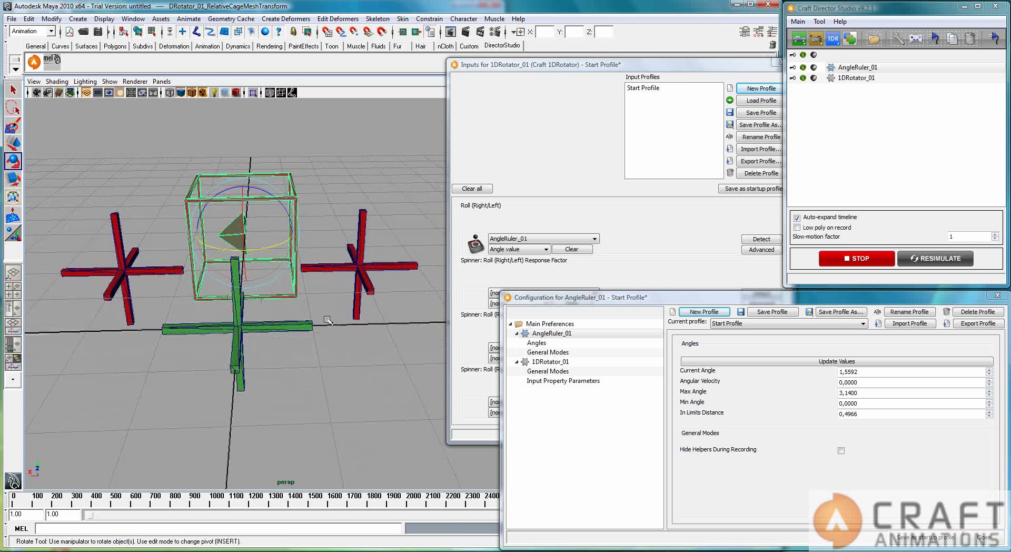
pyautogui.keyDown('alt'); pyautogui.moveTo(328, 320); pyautogui.dragTo(342, 346); pyautogui.keyUp('alt')
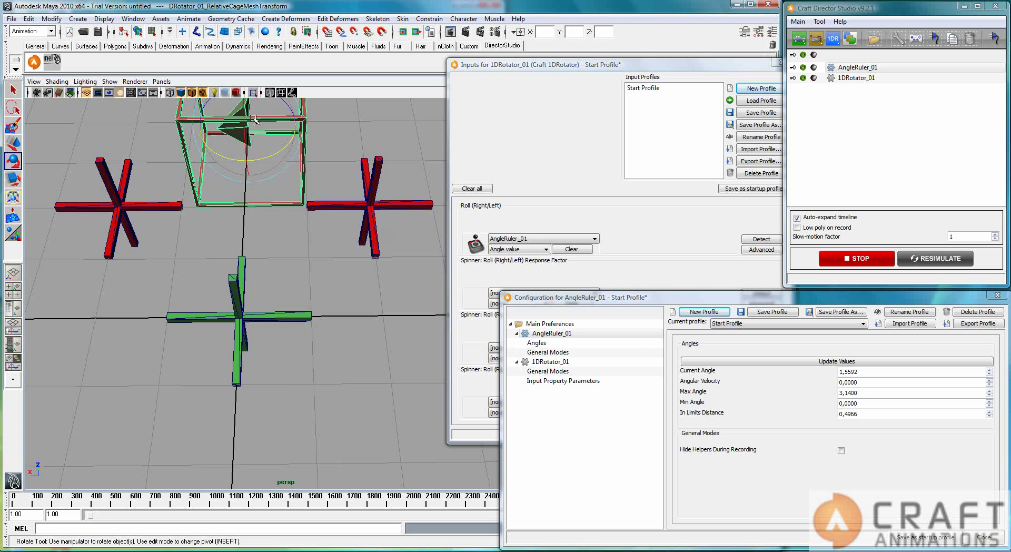
pyautogui.keyDown('alt'); pyautogui.moveTo(264, 133); pyautogui.dragTo(256, 195); pyautogui.keyUp('alt')
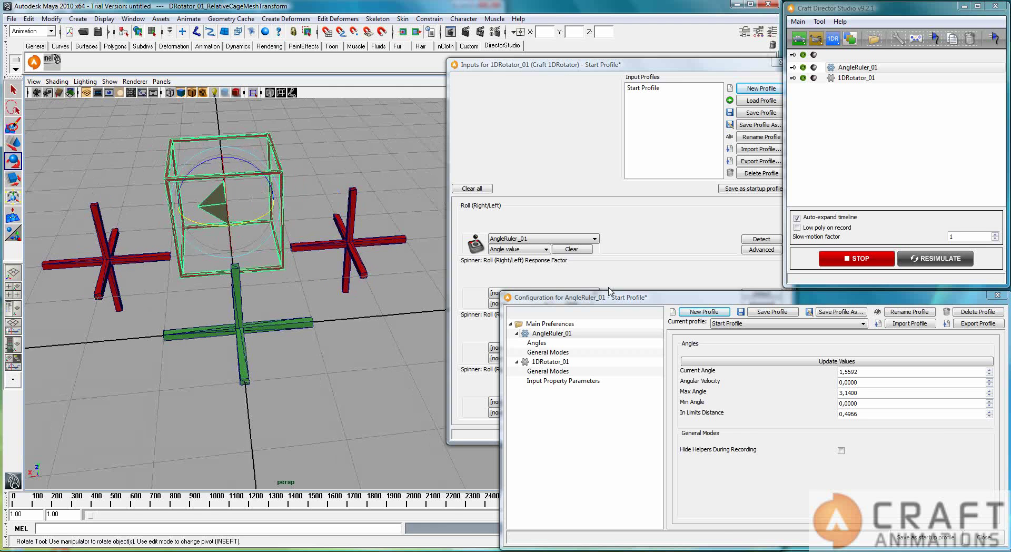
pyautogui.click(547, 250)
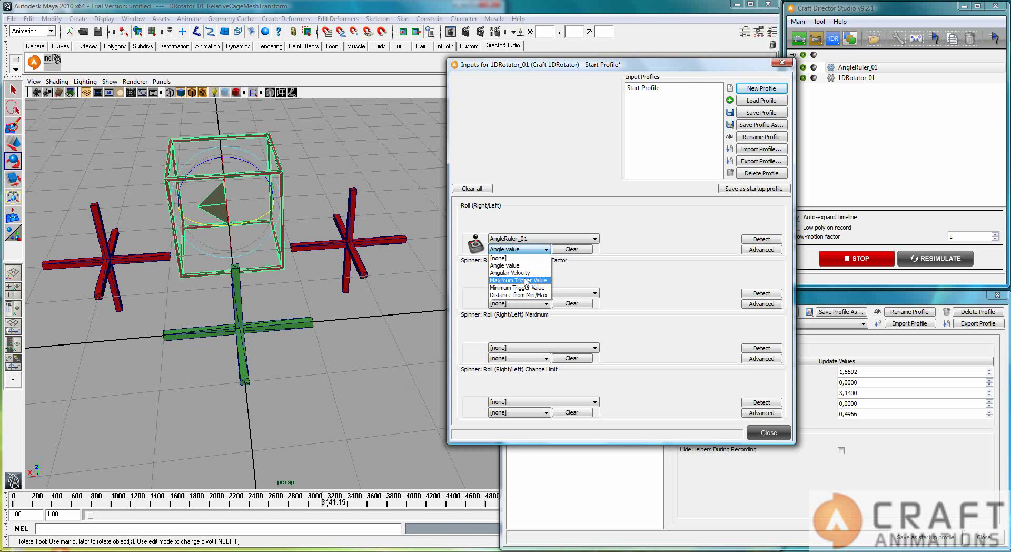
# Switch the roll input to Maximum Trigger Value, stop recording, and bring AngleRuler_01's configuration forward.
pyautogui.click(528, 280)
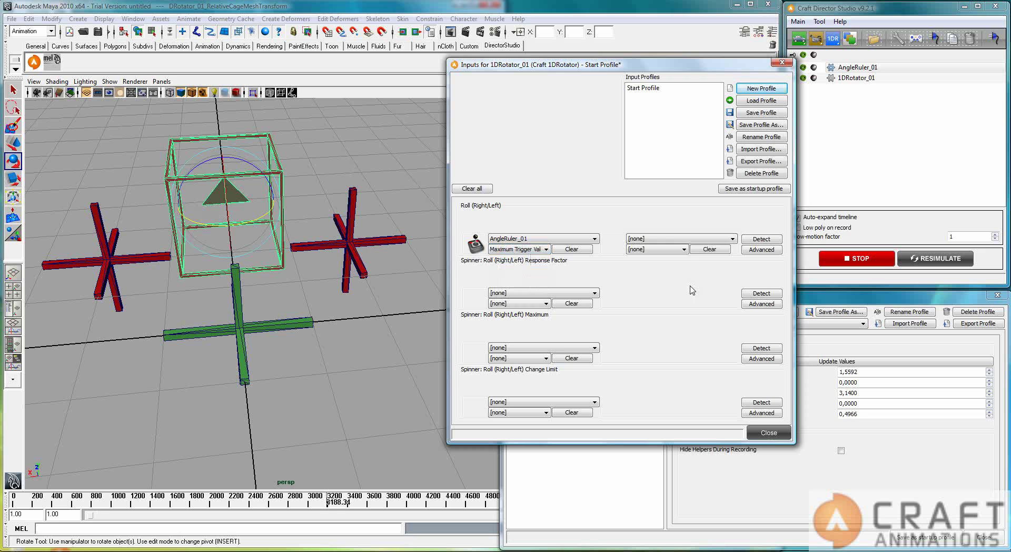
pyautogui.click(883, 262)
pyautogui.click(884, 263)
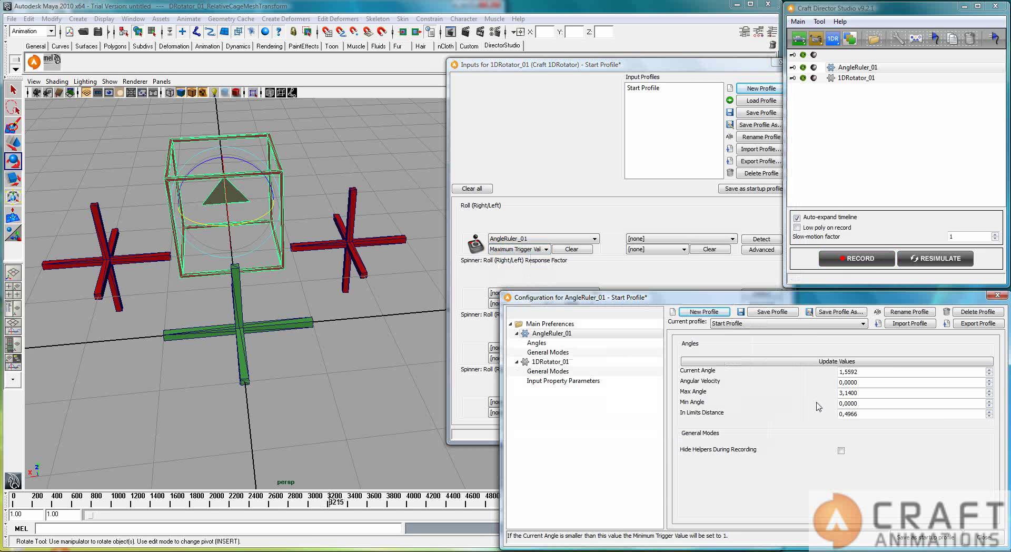
pyautogui.click(811, 399)
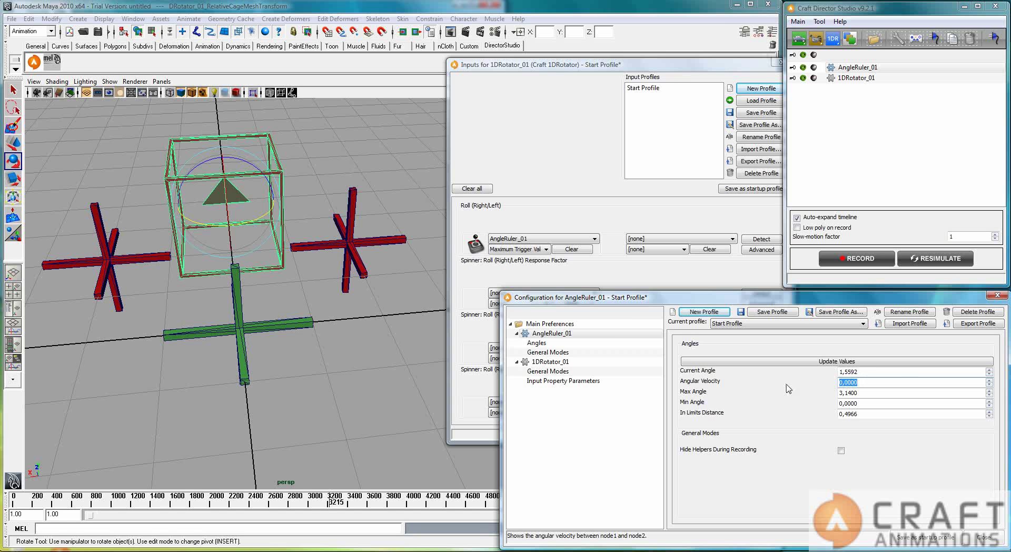
# Enter AngleRuler_01's Angular Velocity 1, Max Angle 2 and Min Angle 1.
pyautogui.write('1')
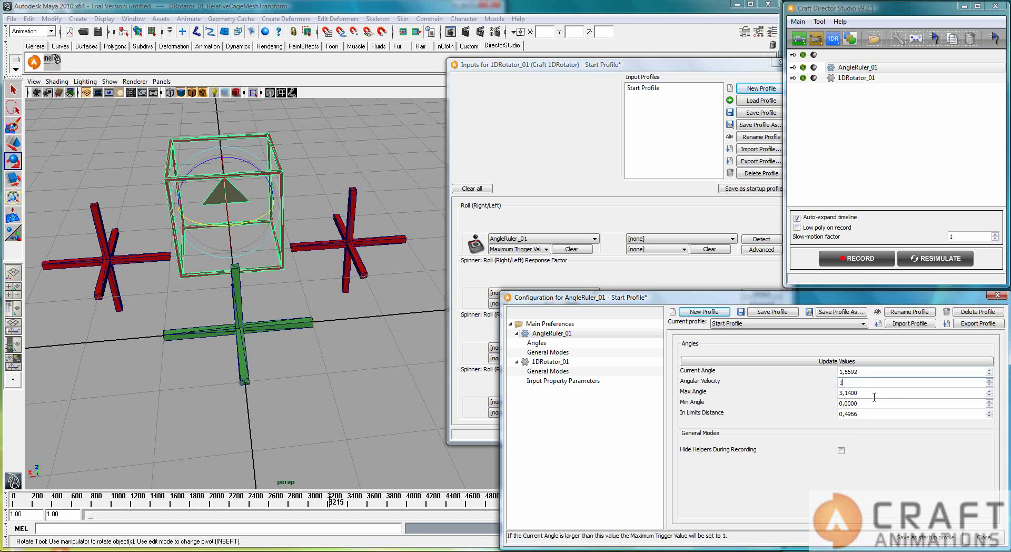
pyautogui.press('Tab')
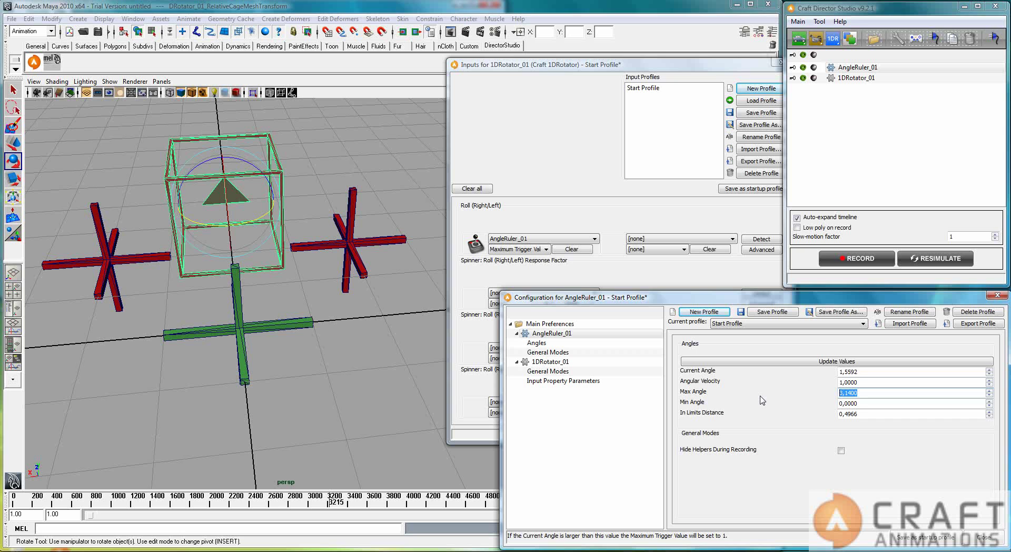
pyautogui.write('2')
pyautogui.press('Return')
pyautogui.write('1')
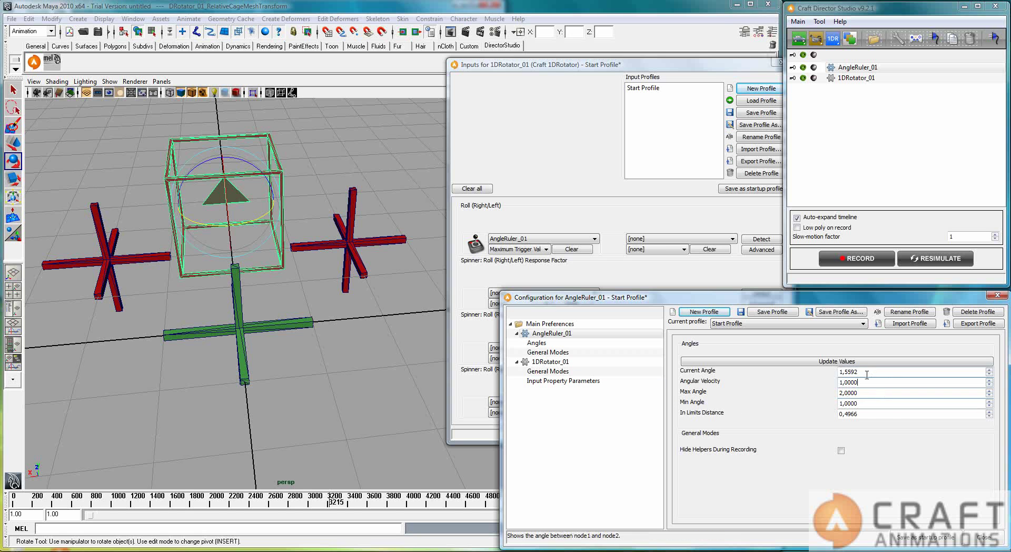
# Select the right ruler node and check the In Limits Distance and Max Angle values.
pyautogui.click(354, 246)
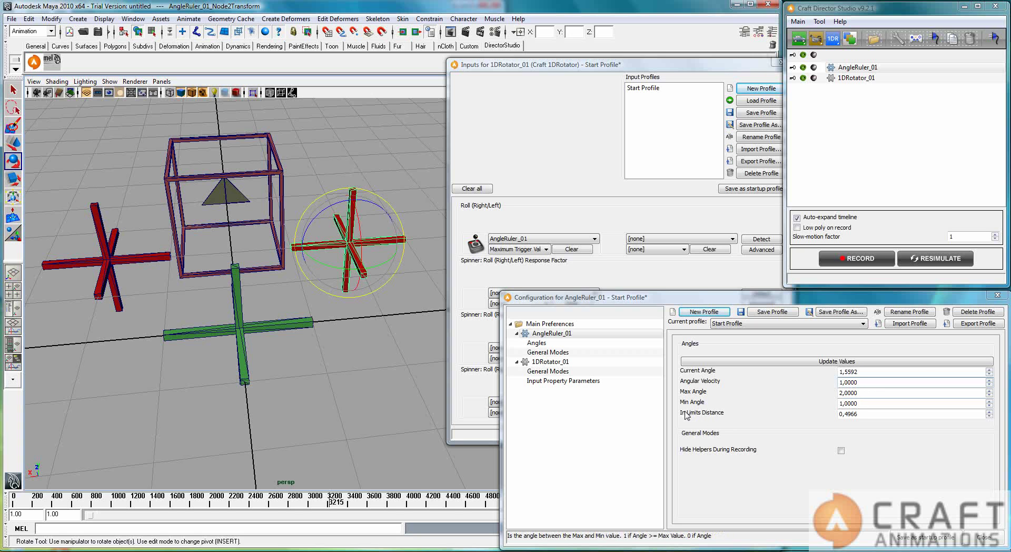
pyautogui.doubleClick(858, 414)
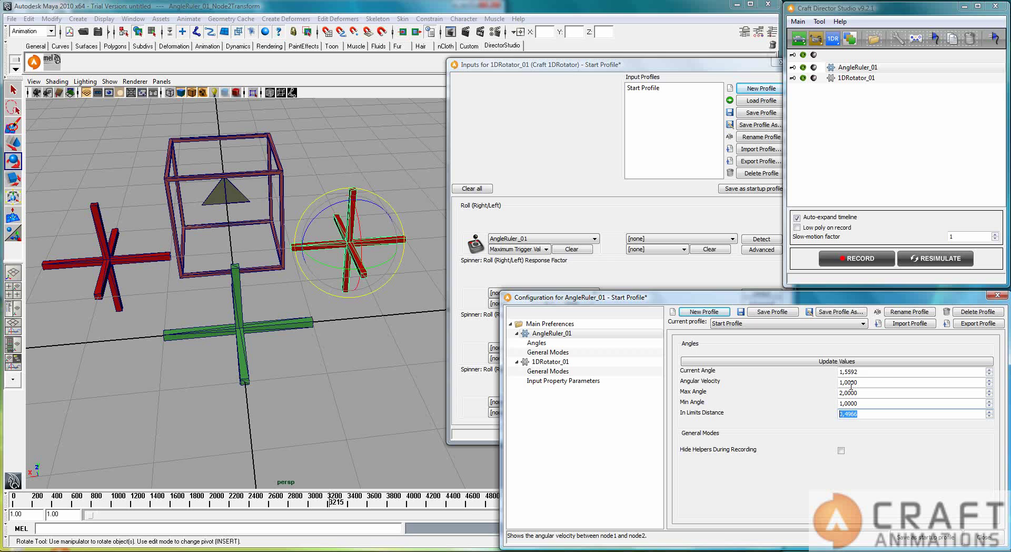
pyautogui.hotkey('shift', 'Tab')
pyautogui.hotkey('shift', 'Tab')
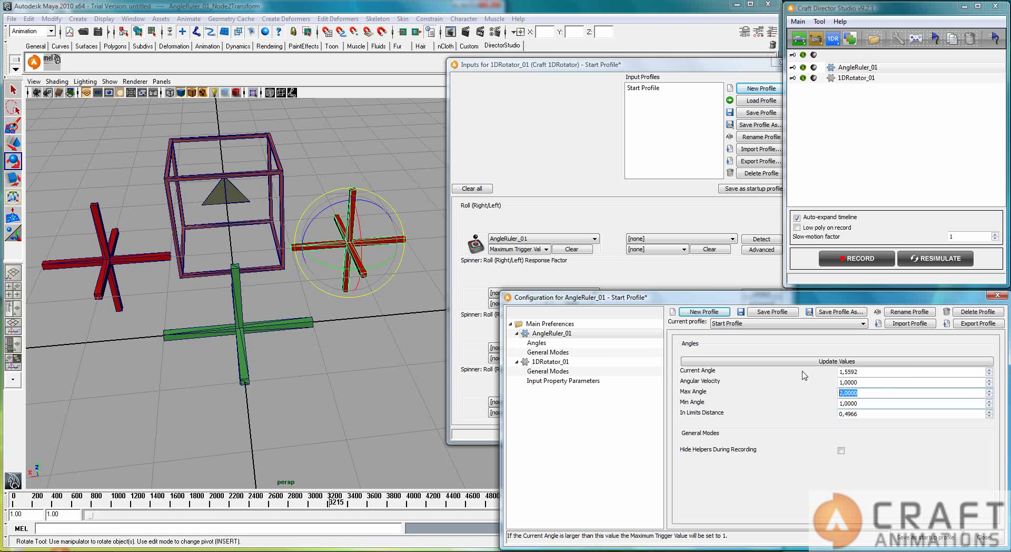
# Start recording and drag the right ruler node with the Move tool until Current Angle reads 1.869.
pyautogui.click(857, 258)
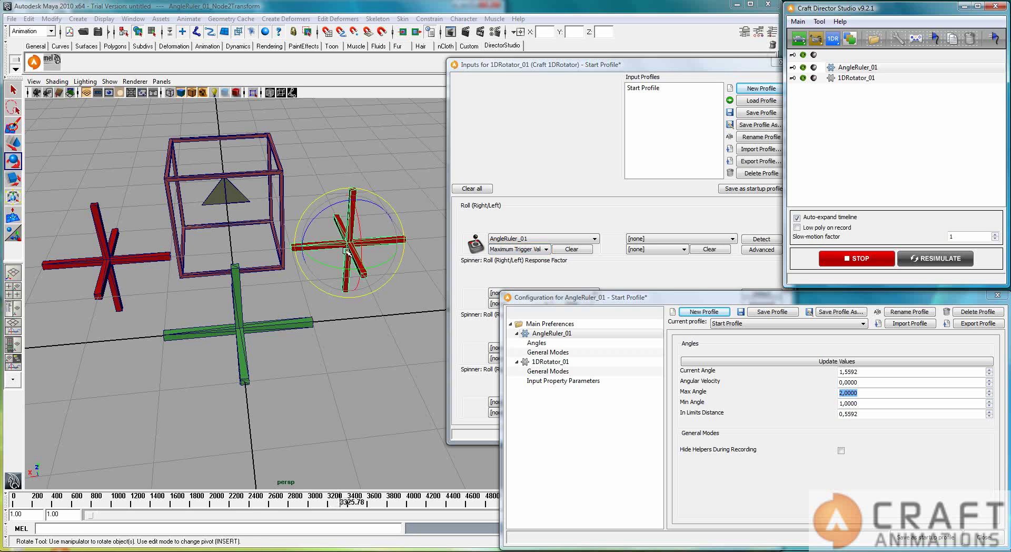
pyautogui.click(13, 142)
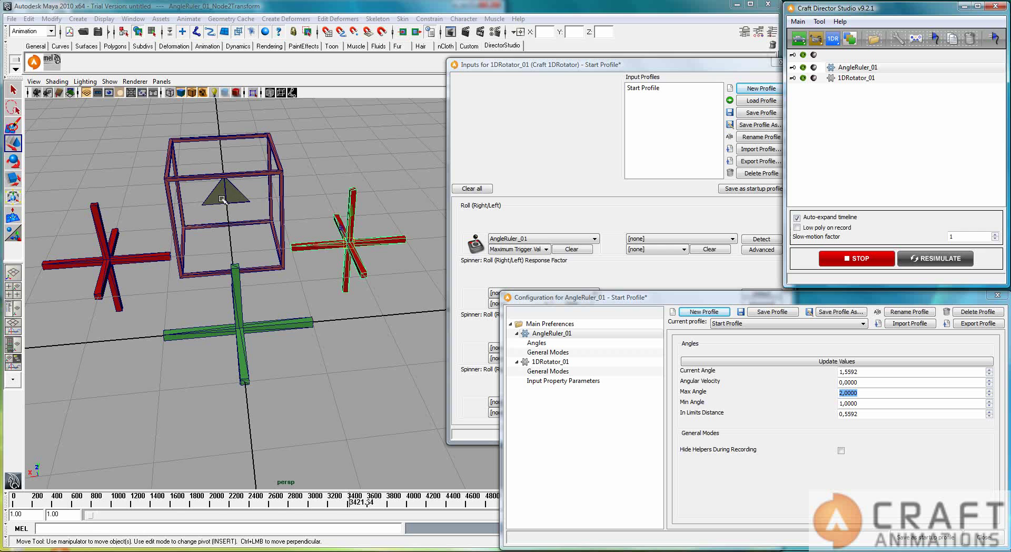
pyautogui.keyDown('alt'); pyautogui.moveTo(225, 196); pyautogui.dragTo(264, 224); pyautogui.keyUp('alt')
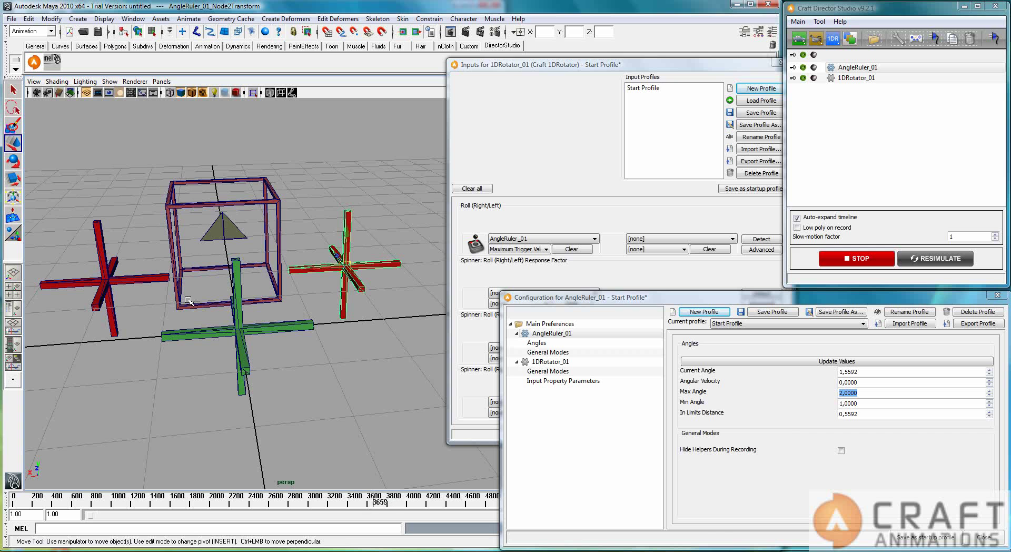
pyautogui.keyDown('alt'); pyautogui.moveTo(323, 276); pyautogui.dragTo(319, 296); pyautogui.keyUp('alt')
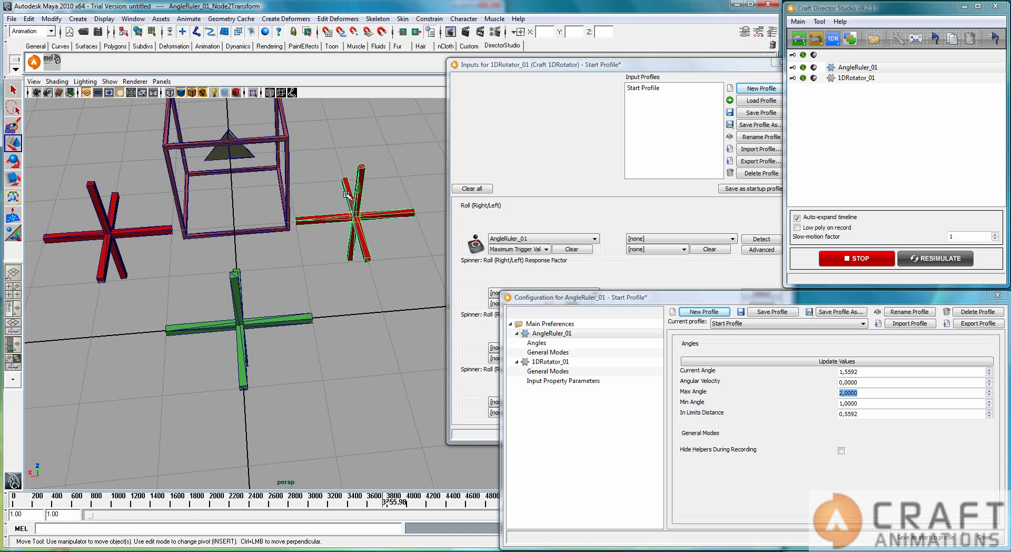
pyautogui.moveTo(348, 197); pyautogui.dragTo(275, 209)
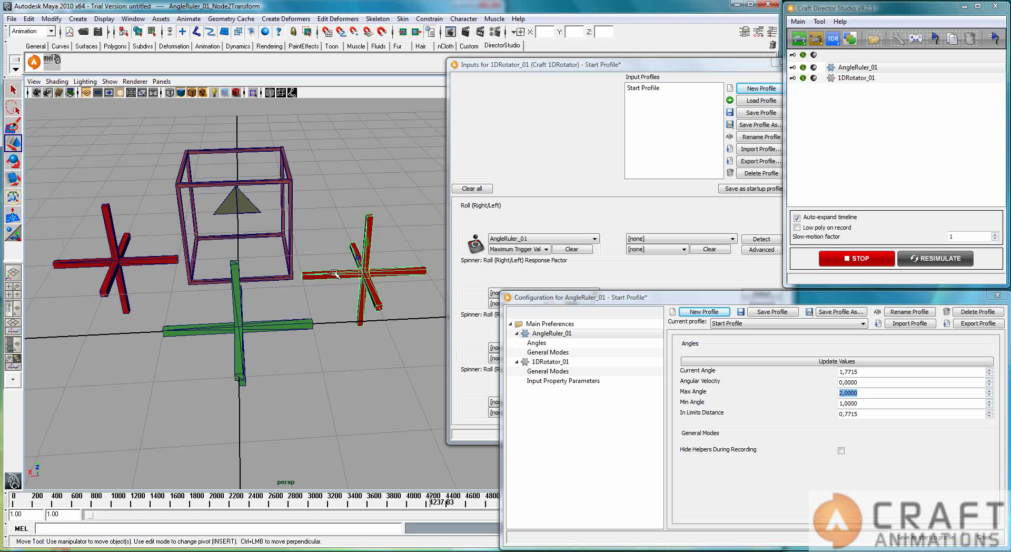
pyautogui.moveTo(335, 274); pyautogui.dragTo(375, 293)
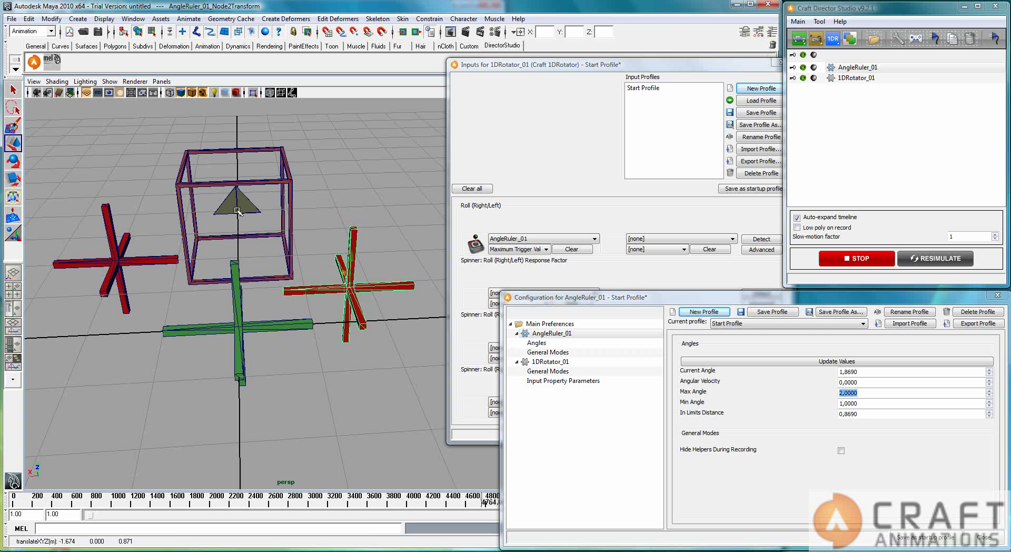
# Set 1DRotator_01's roll input to Minimum Trigger Value and drag the right ruler node to reach 1.1012.
pyautogui.click(546, 249)
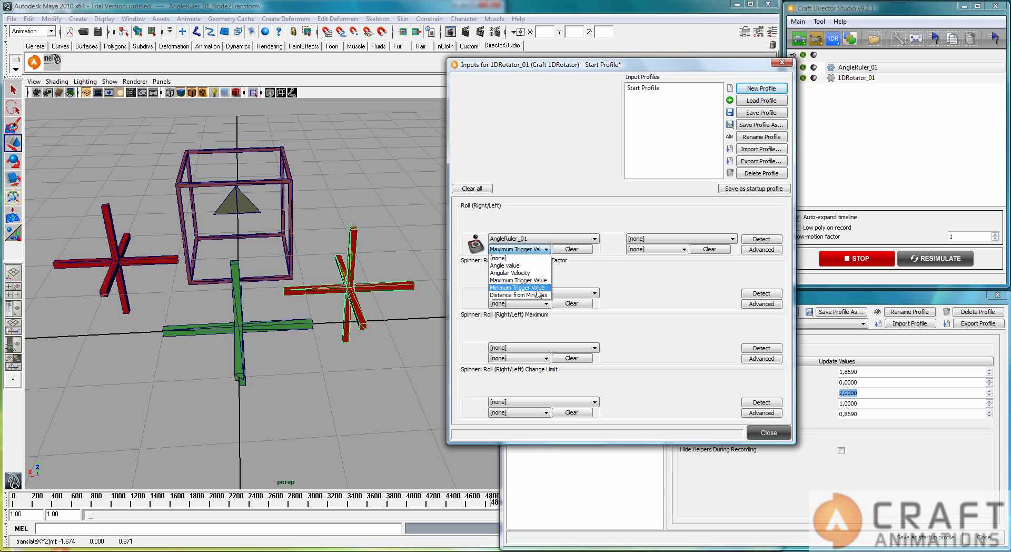
pyautogui.click(538, 287)
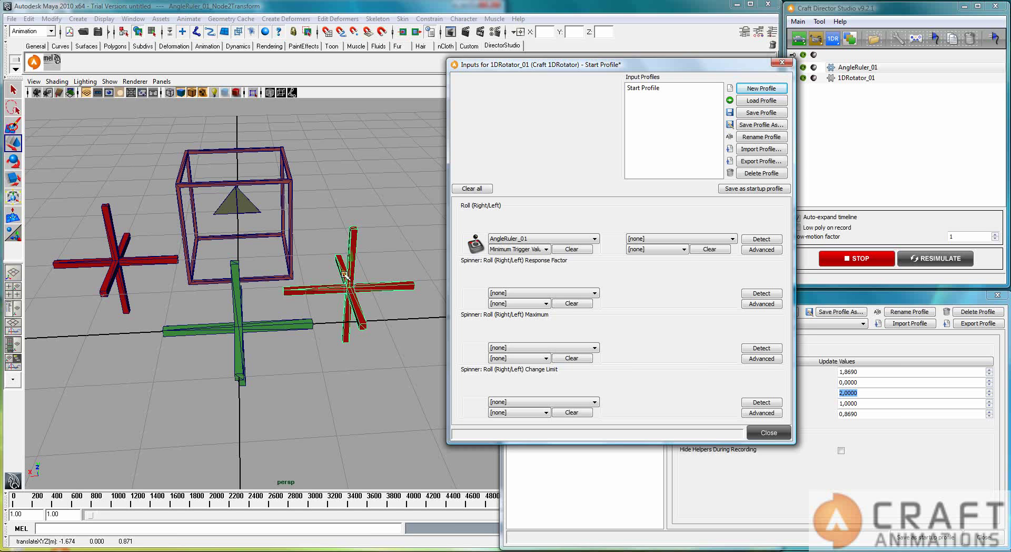
pyautogui.moveTo(345, 274); pyautogui.dragTo(262, 251)
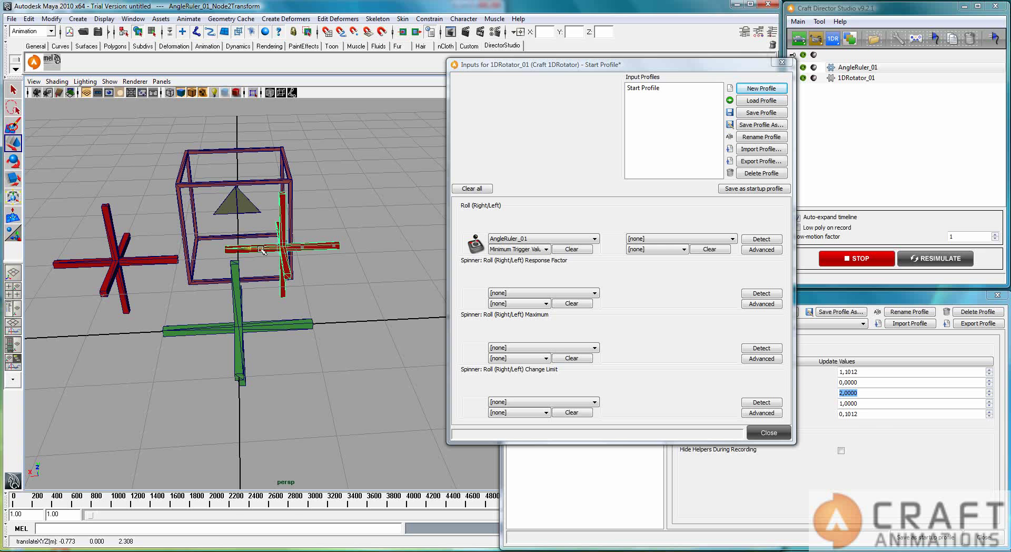
# Drag the right ruler node below the 1.0 minimum and back, leaving Current Angle at 1.2006.
pyautogui.click(866, 403)
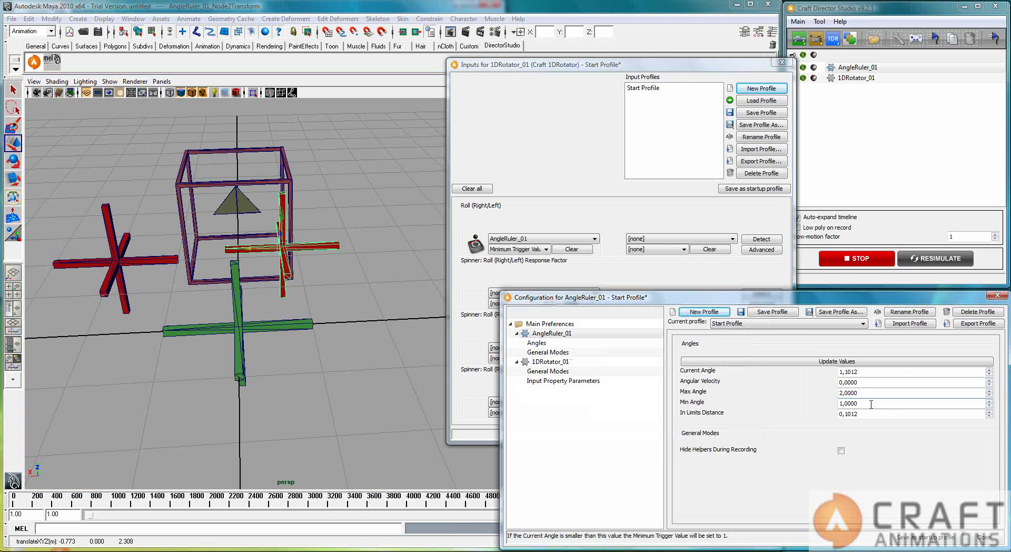
pyautogui.keyDown('alt'); pyautogui.moveTo(229, 270); pyautogui.dragTo(244, 204); pyautogui.keyUp('alt')
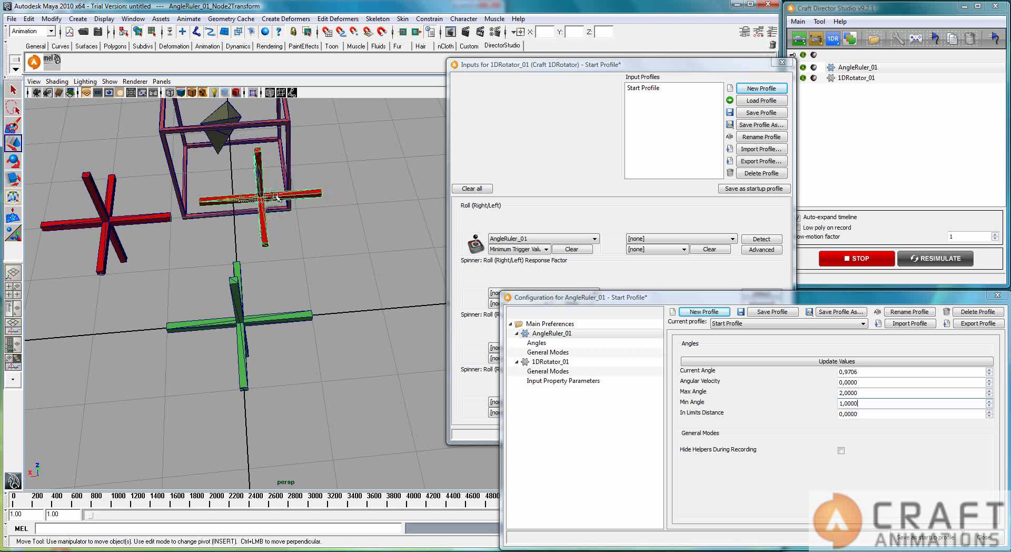
pyautogui.moveTo(245, 200); pyautogui.dragTo(275, 197)
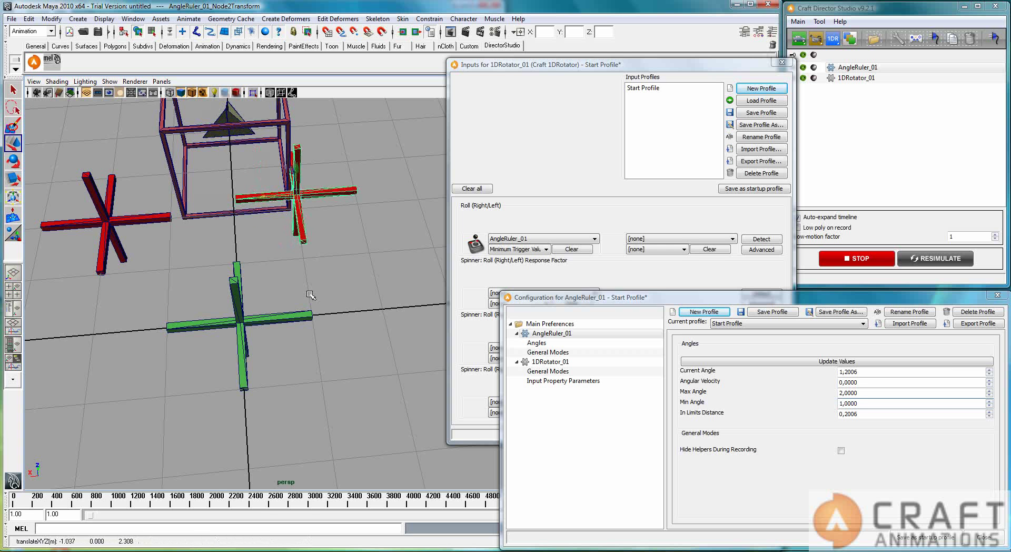
pyautogui.keyDown('alt'); pyautogui.moveTo(279, 293); pyautogui.dragTo(358, 286); pyautogui.keyUp('alt')
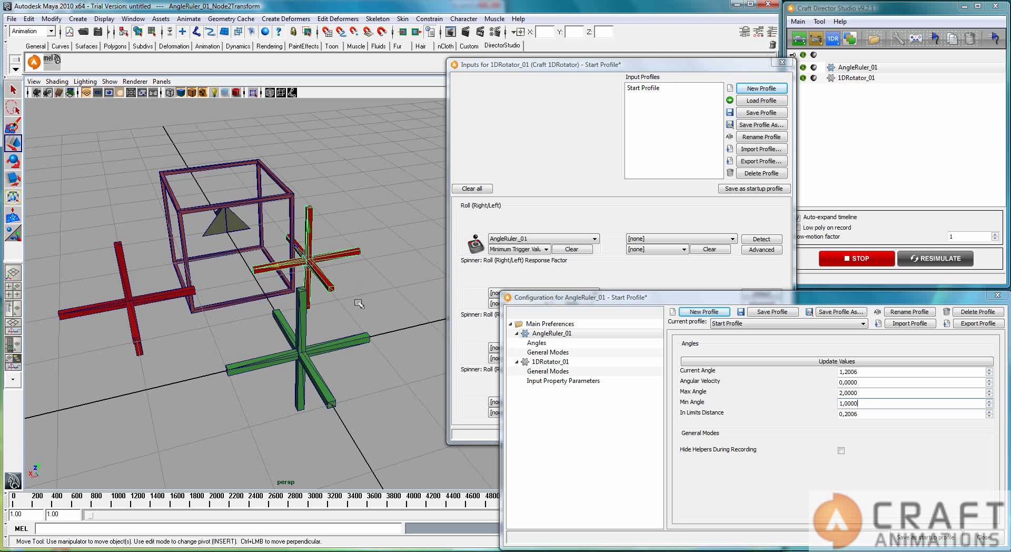
pyautogui.moveTo(360, 303)
pyautogui.keyDown('alt'); pyautogui.mouseDown()
pyautogui.moveTo(351, 308)
pyautogui.moveTo(356, 291)
pyautogui.moveTo(342, 303)
pyautogui.mouseUp(); pyautogui.keyUp('alt')
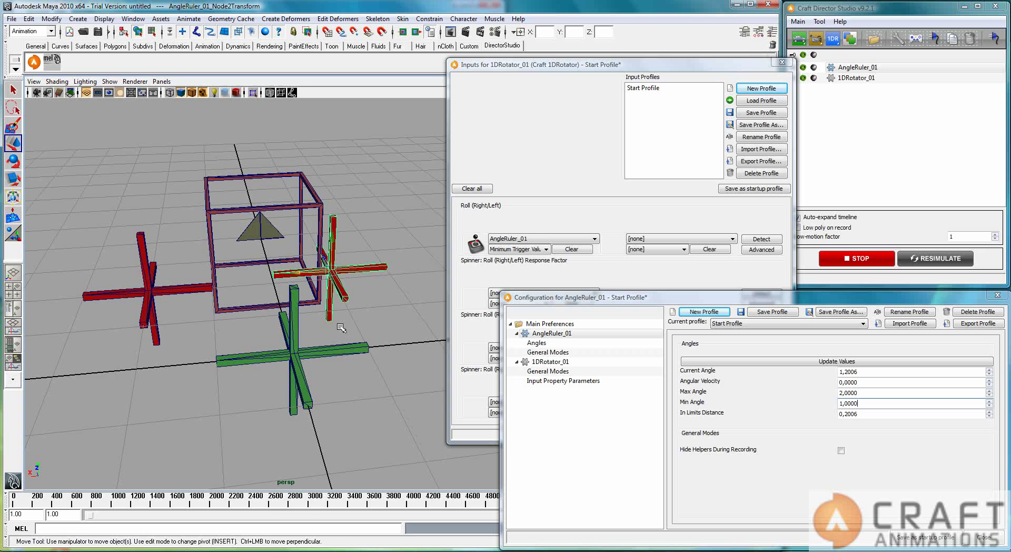
pyautogui.keyDown('alt'); pyautogui.moveTo(343, 304); pyautogui.dragTo(353, 323, button='middle'); pyautogui.keyUp('alt')
pyautogui.keyDown('alt'); pyautogui.moveTo(386, 257); pyautogui.dragTo(396, 273, button='middle'); pyautogui.keyUp('alt')
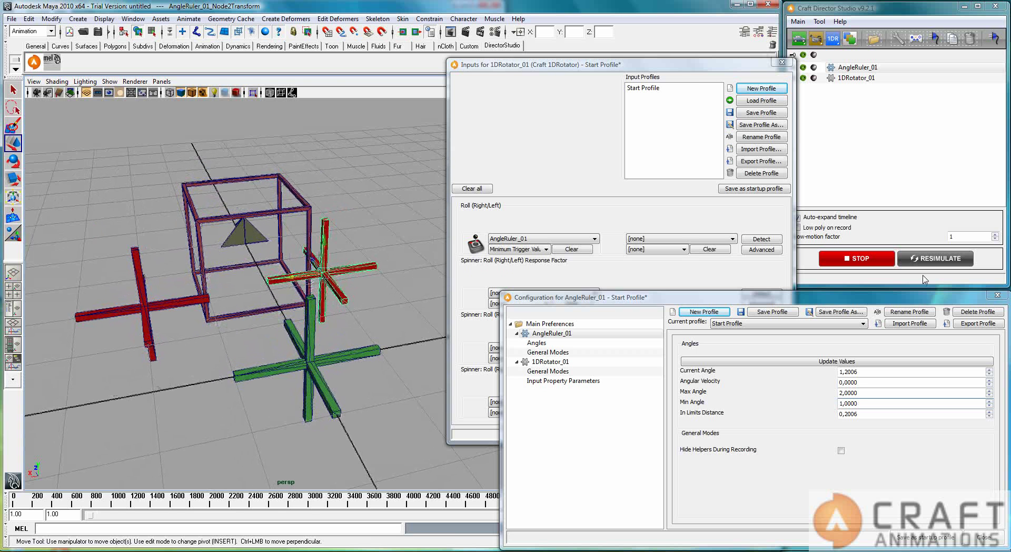